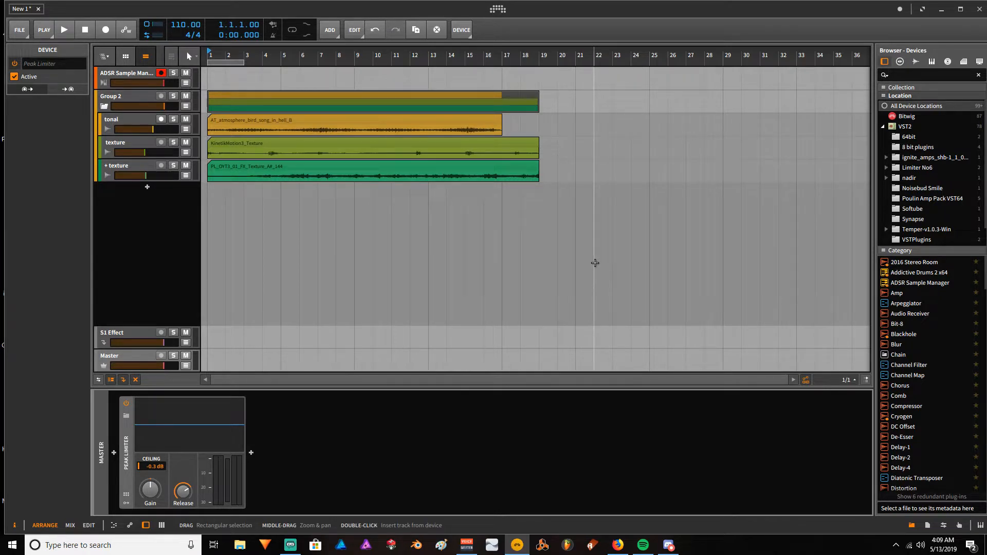
Play back the layered ambience clips in the arrangement from the start, and stop playback after they end
left_click(404, 122)
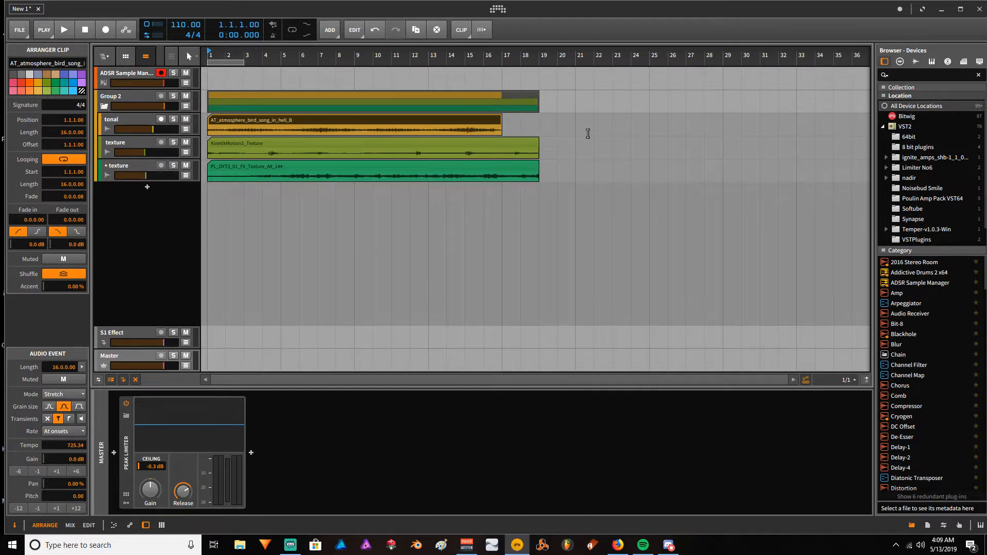
key("space")
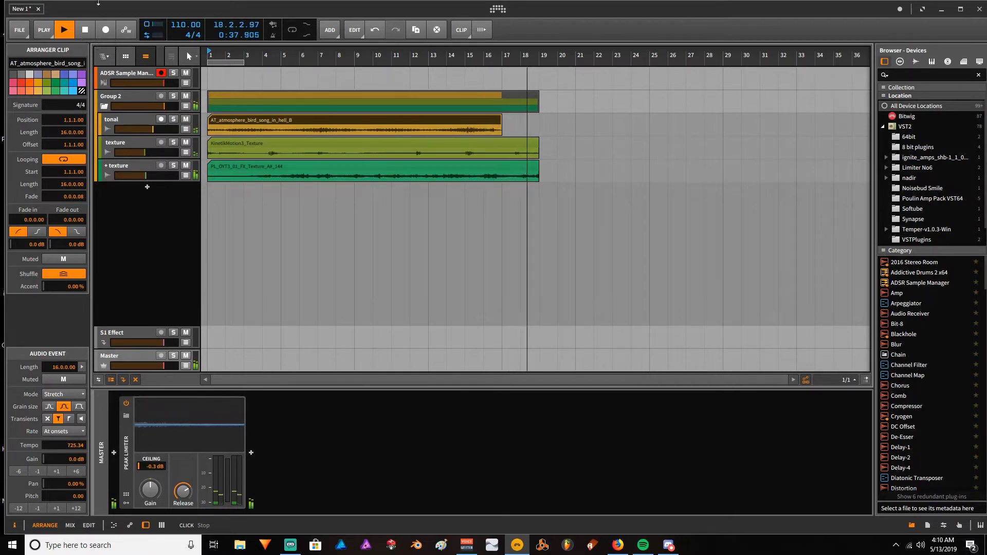
left_click(86, 30)
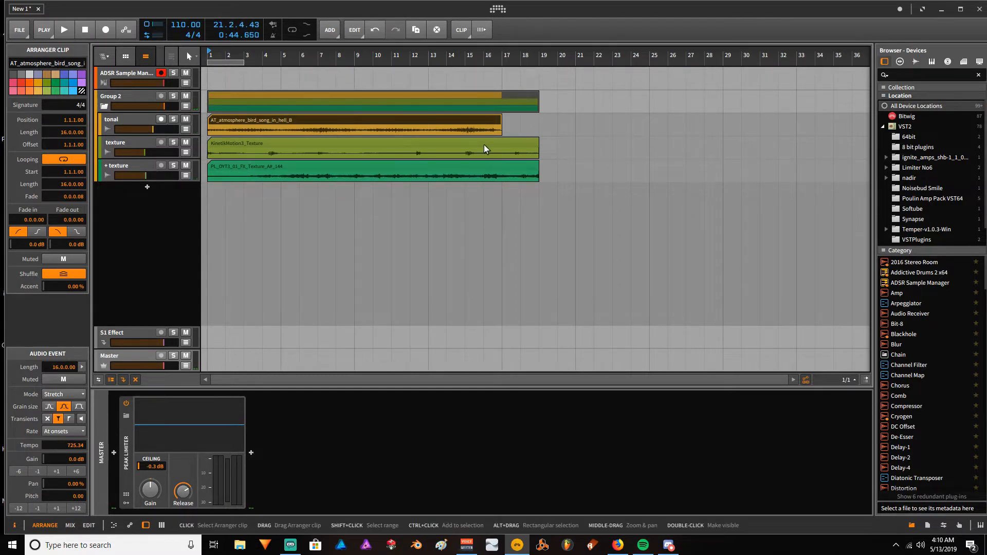
left_click(307, 120)
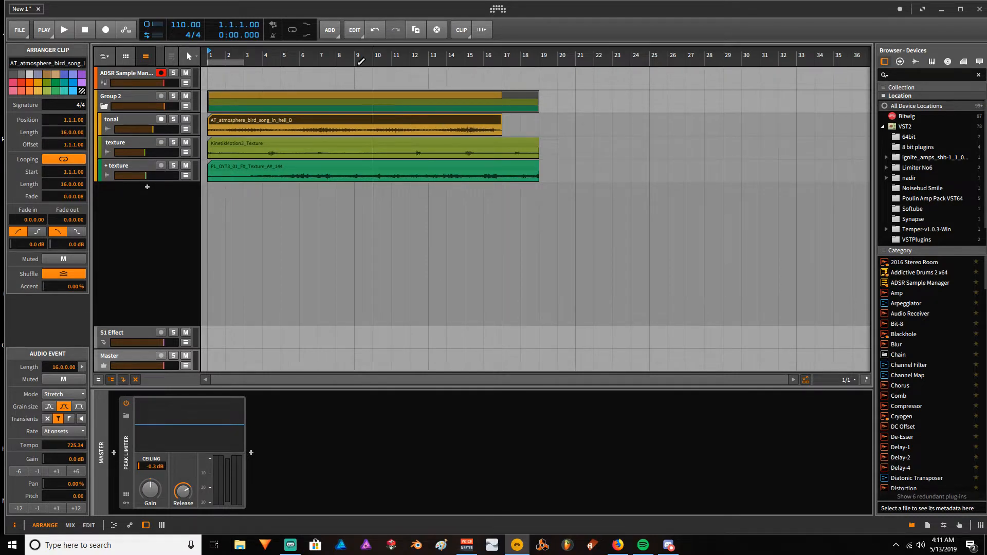
Collapse the Group 2 track and add three new audio tracks below it
left_click(104, 107)
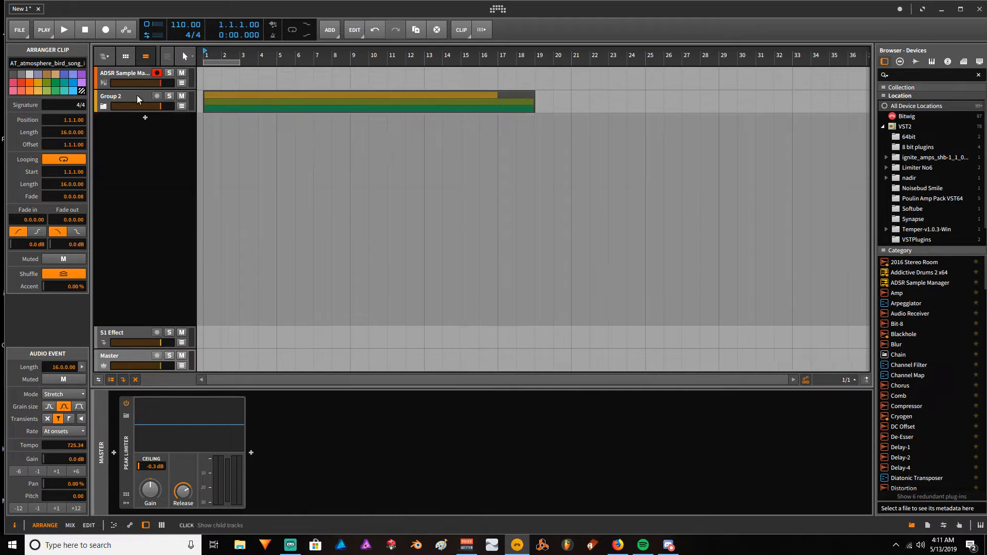
left_click(116, 73)
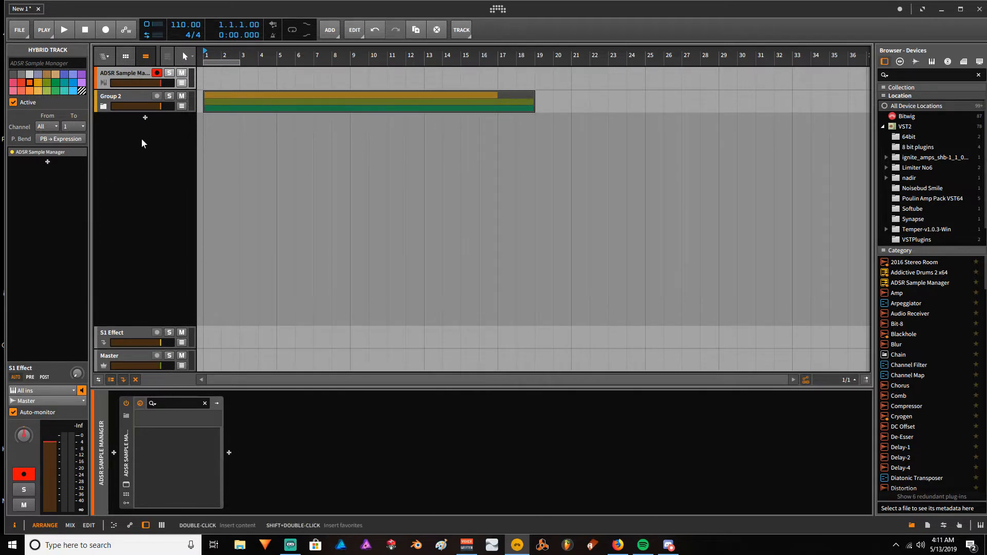
left_click(115, 101)
key("ctrl+shift+t")
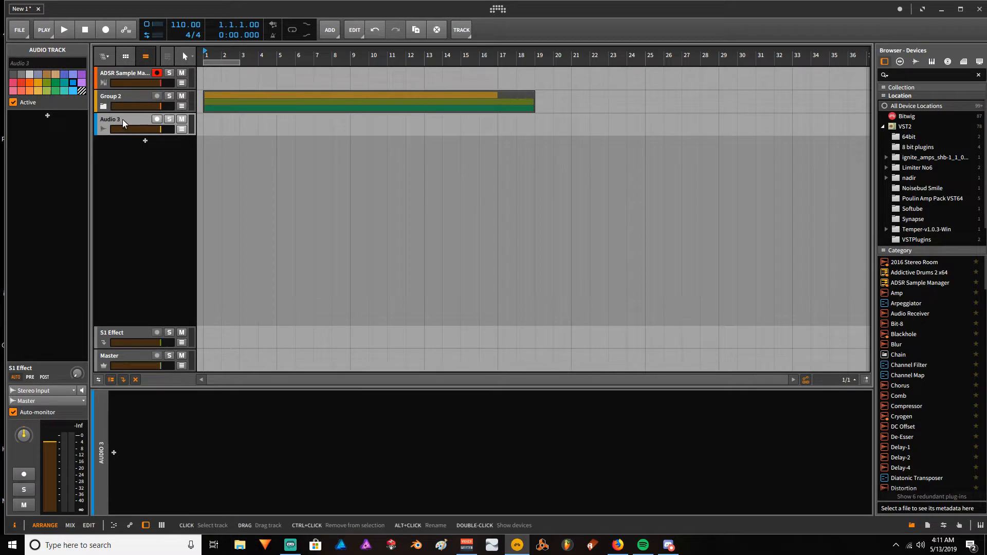
key("ctrl+shift+t")
key("ctrl+shift+t")
Rename the three new audio tracks tonal, foley and texture, in that order
left_click(129, 122)
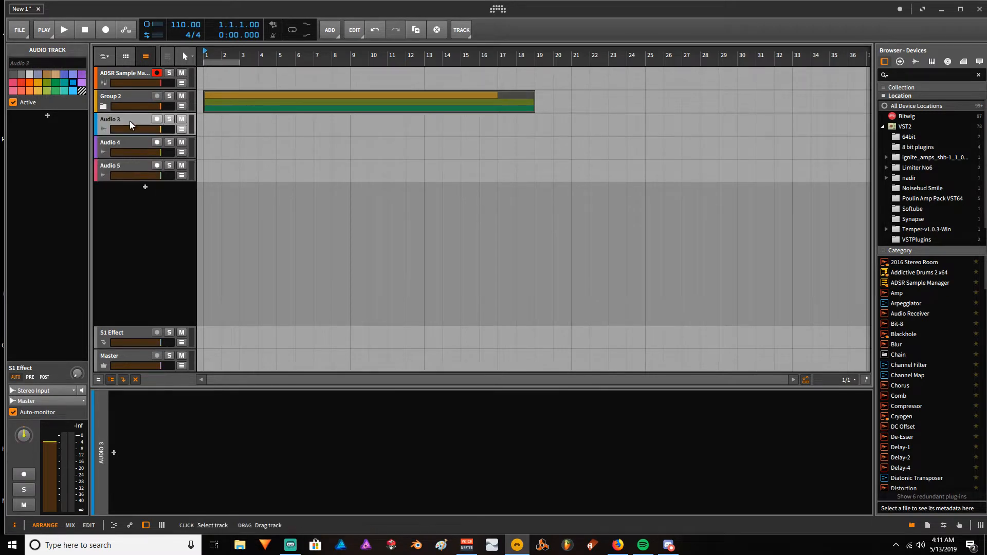
double_click(129, 120)
type("tona")
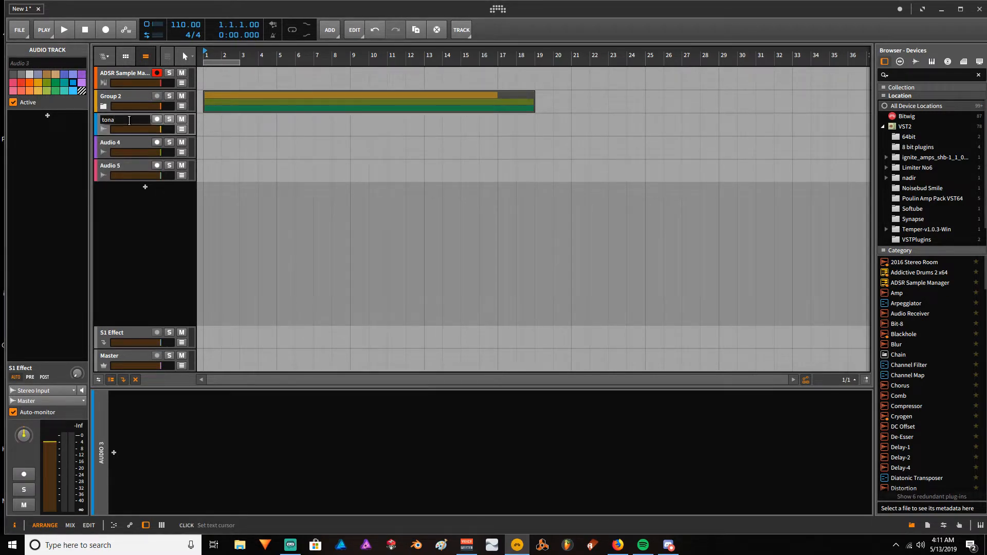
type("l")
key("Return")
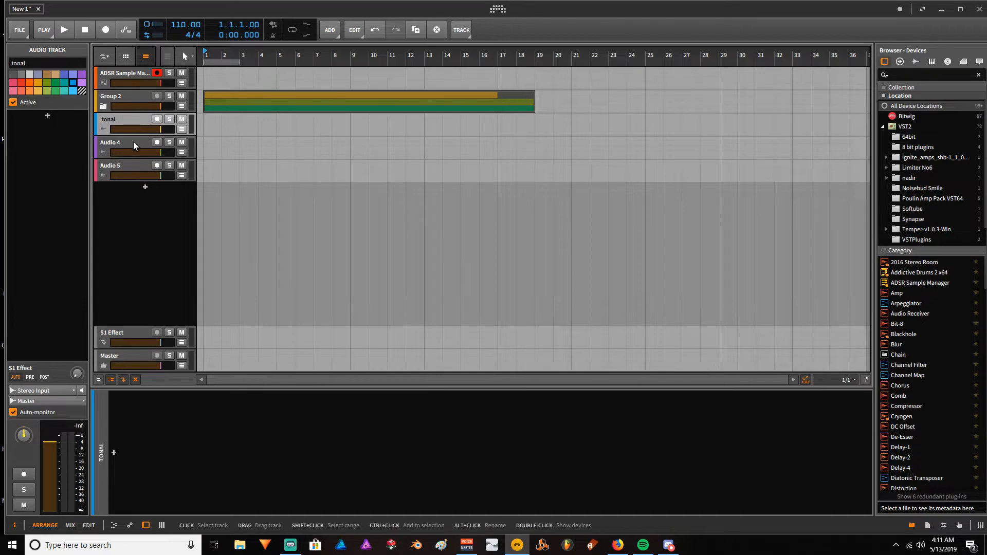
left_click(133, 142)
double_click(134, 141)
type("foley")
key("Return")
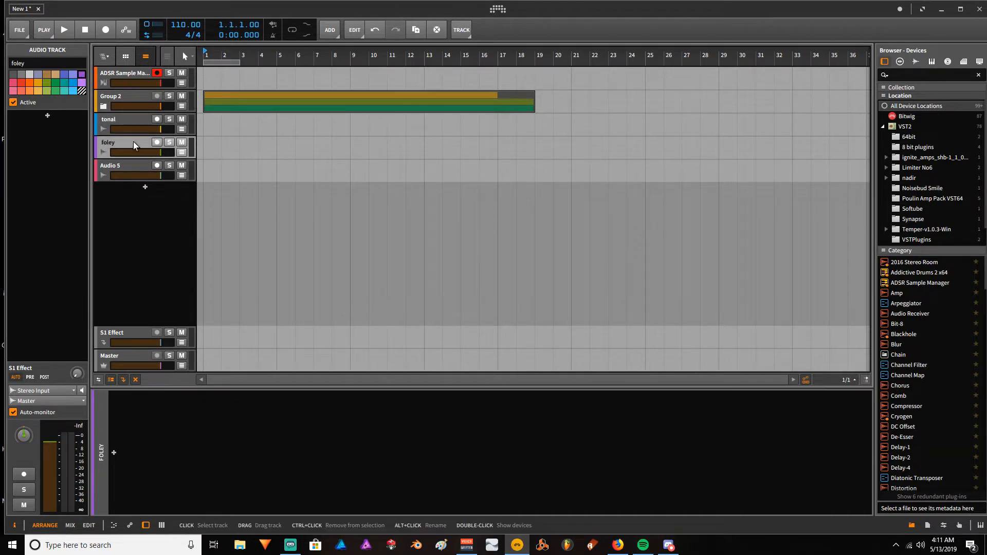
double_click(135, 165)
type("text")
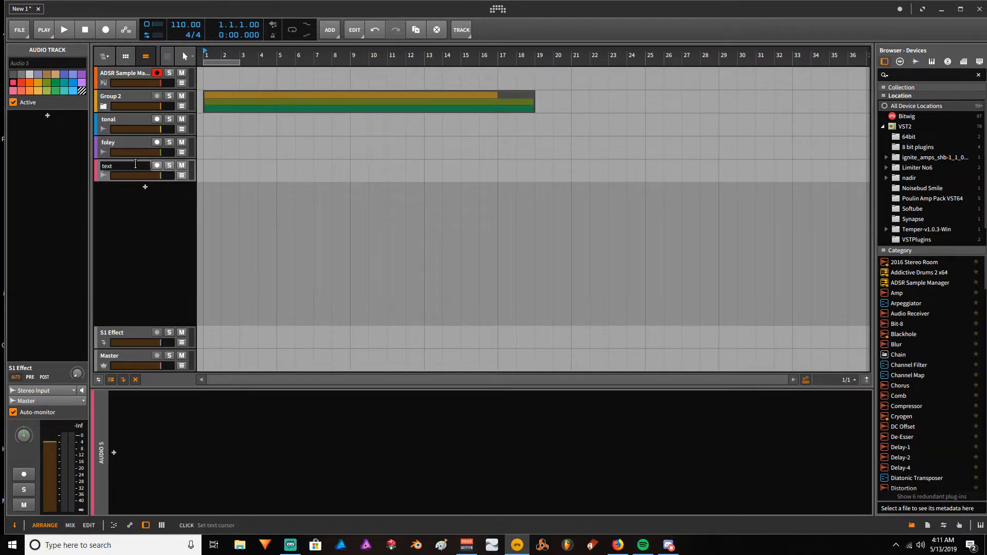
key("Return")
Open the ADSR Sample Manager plug-in window from its track and browse its tag list
left_click(113, 73)
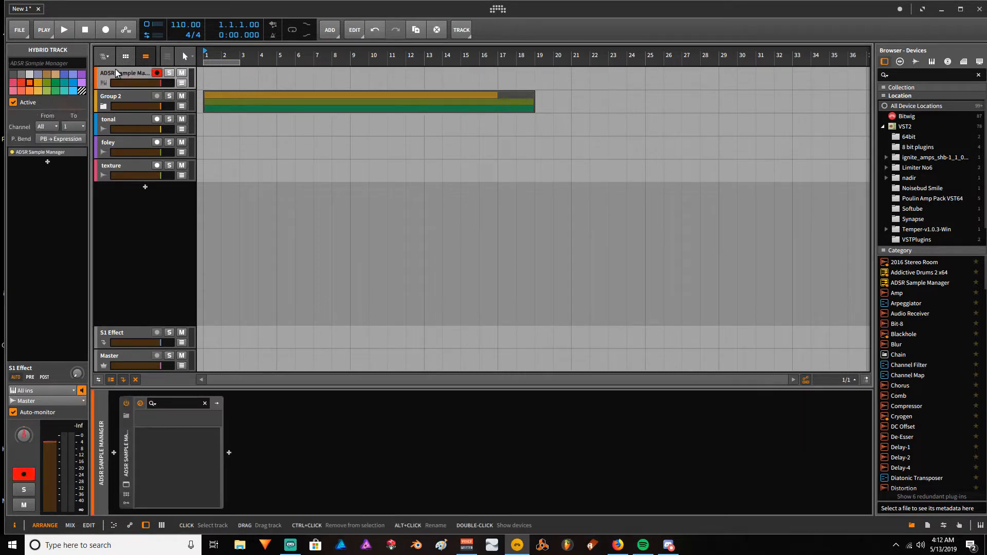
left_click(126, 458)
left_click(126, 484)
left_click_drag(370, 132, 453, 92)
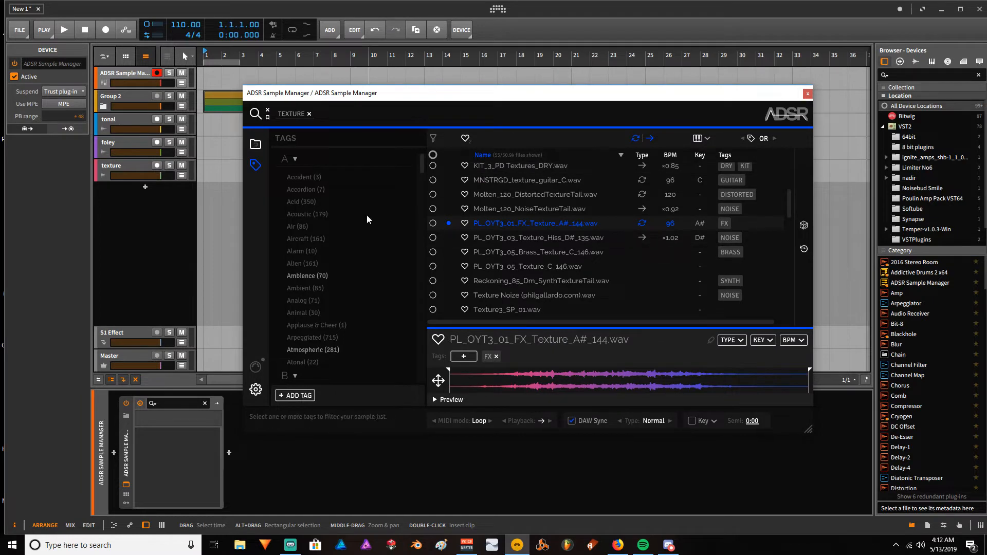
left_click_drag(421, 167, 431, 201)
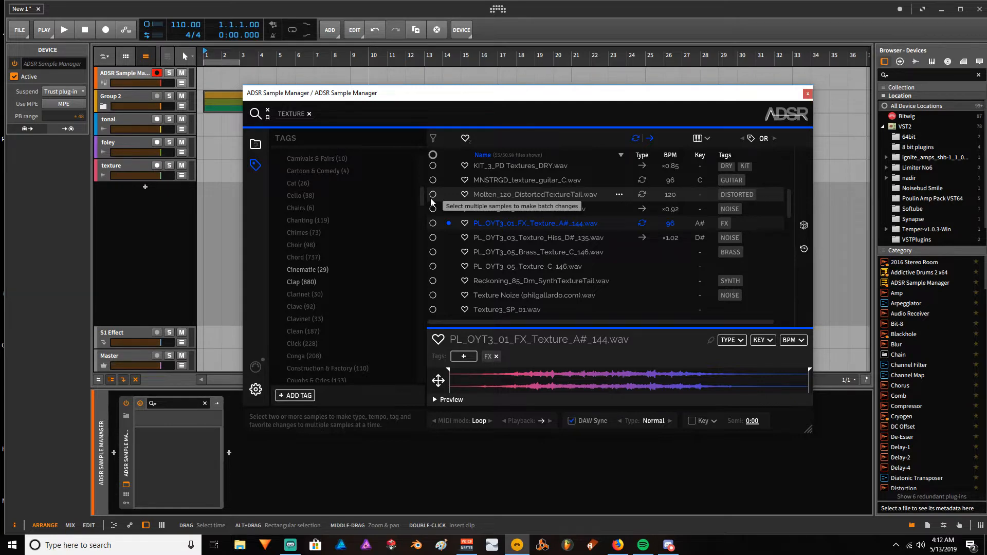
Replace the Texture filter with the Atmospheric tag and audition samples, picking SDU3_172_BPM_B_Atmosphere_02.wav through random selection
left_click(308, 115)
type("atmosh")
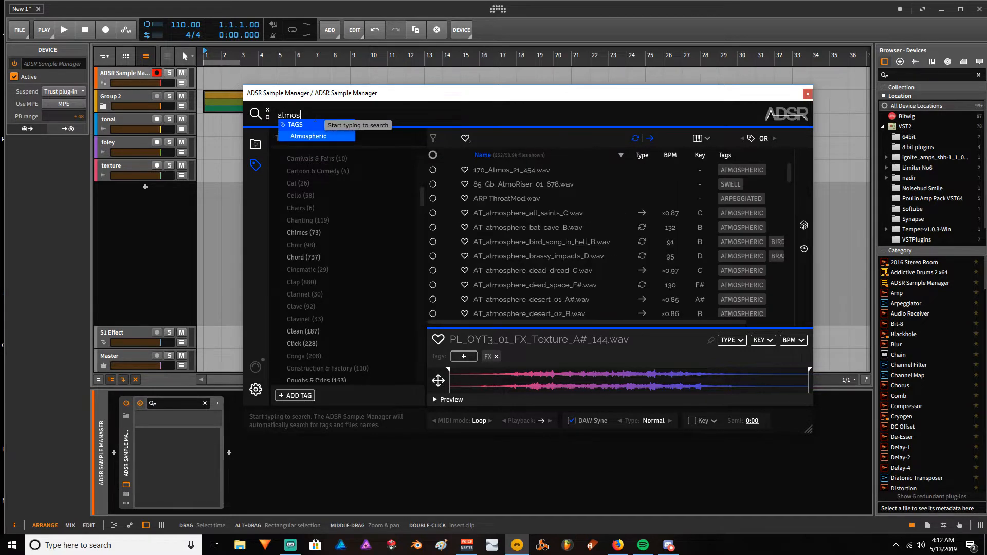
left_click(323, 136)
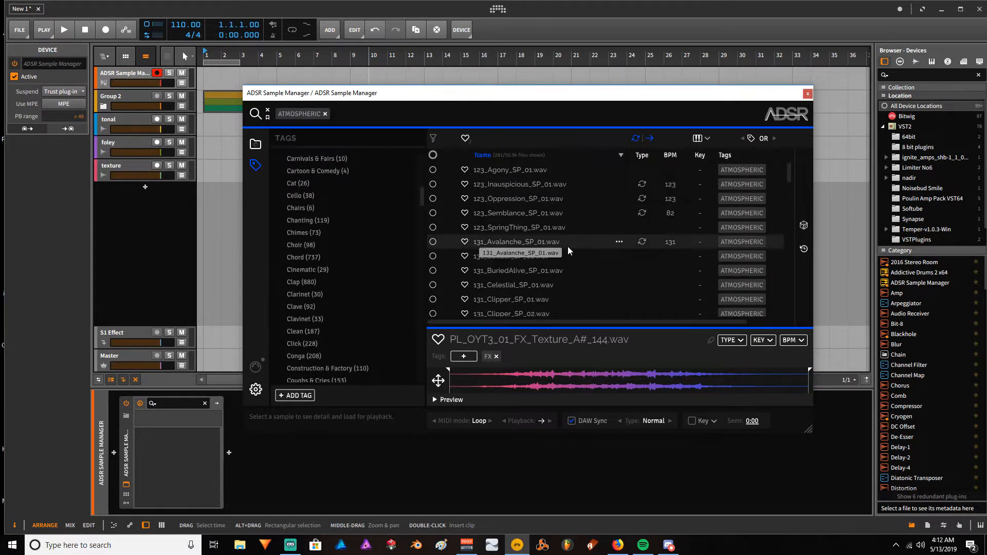
left_click(499, 248)
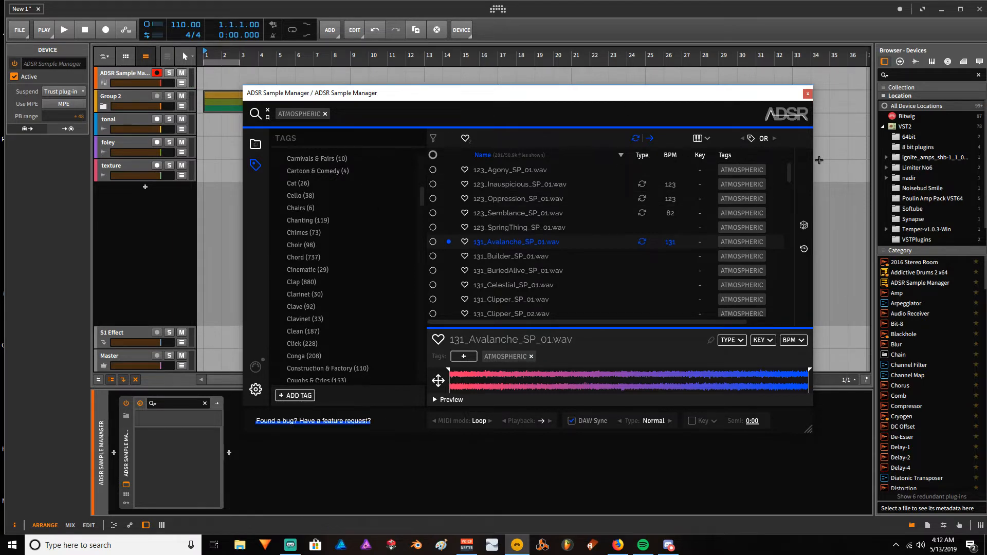
left_click_drag(790, 172, 789, 190)
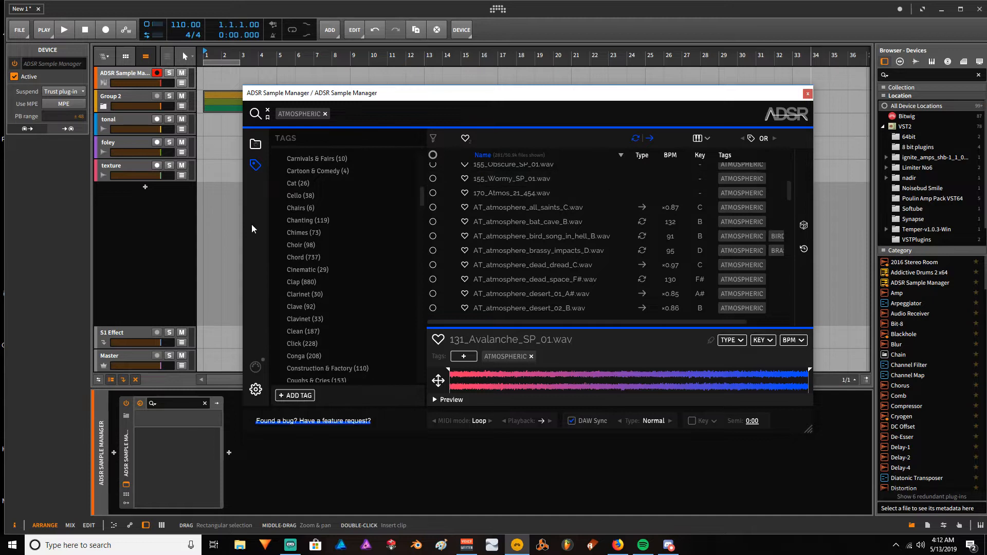
left_click(805, 226)
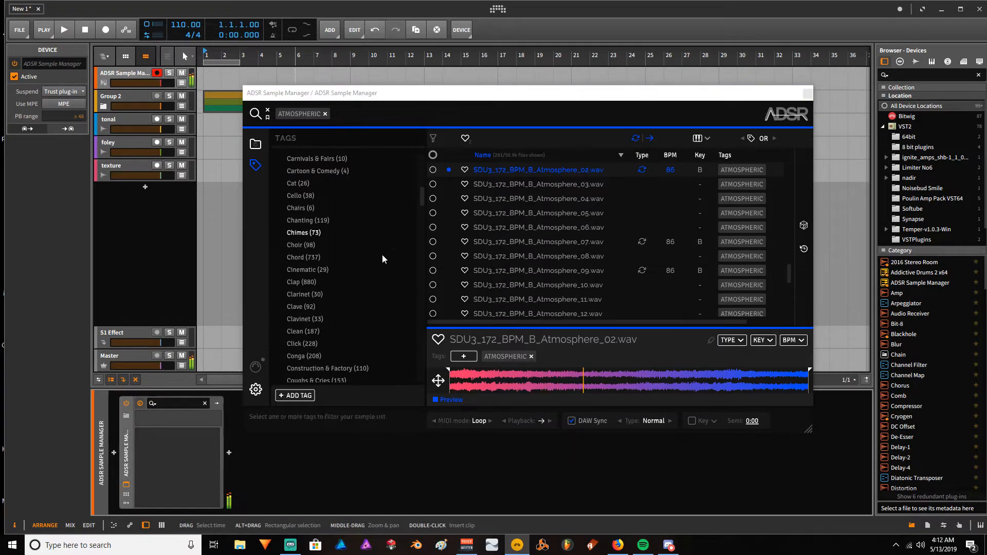
Place the SDU3_172_BPM_B_Atmosphere_02.wav sample on the foley track at bar 21
left_click_drag(548, 93, 543, 210)
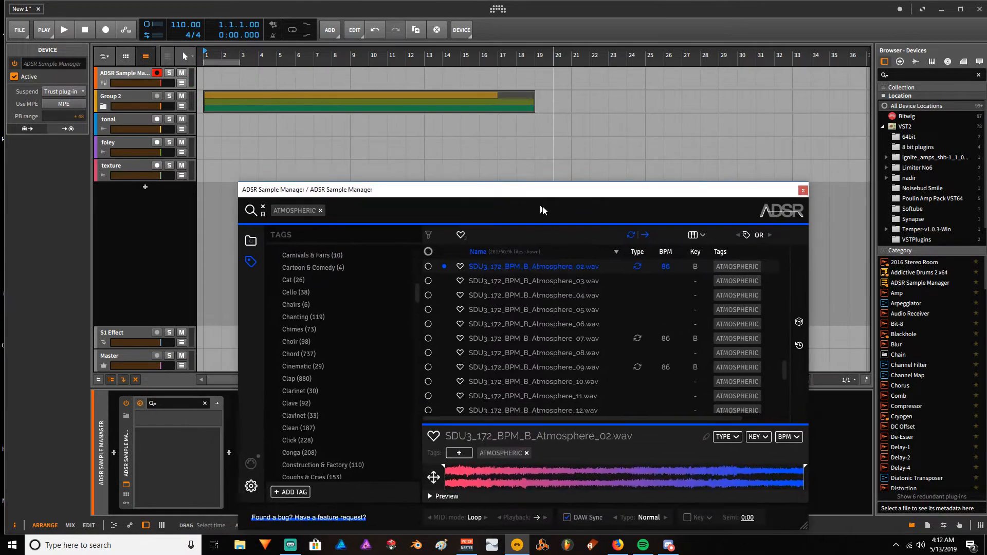
left_click_drag(560, 268, 578, 157)
left_click_drag(602, 190, 488, 110)
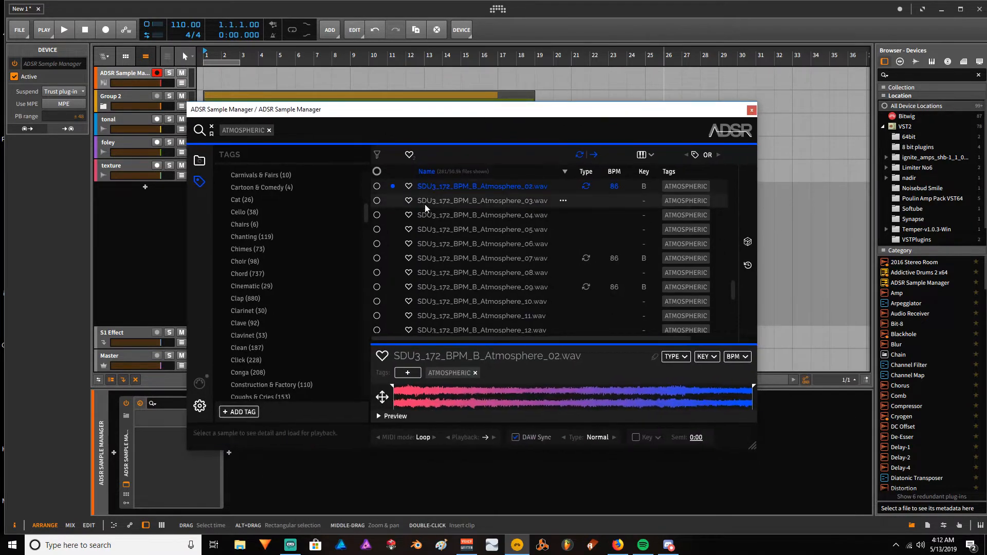
Replace the Atmospheric filter with the Foley tag, preview AND_Foley_004.wav, and randomly pick AND_Foley_099.wav
left_click(269, 130)
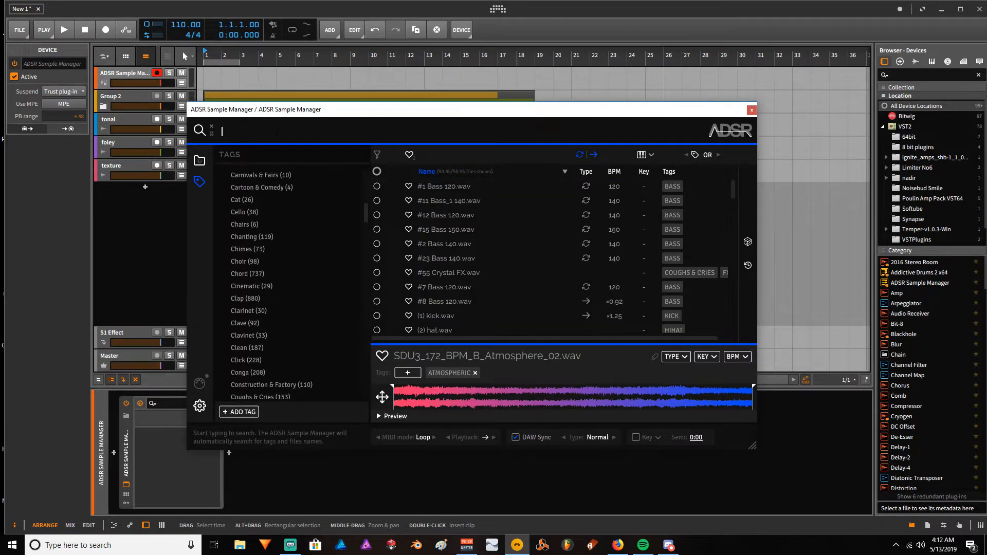
type("foley")
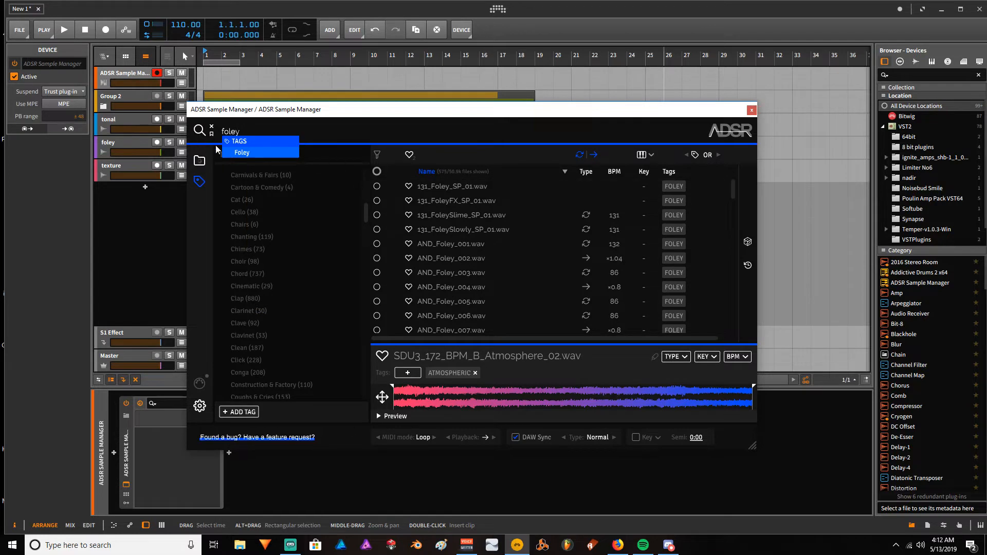
key("Return")
left_click(489, 283)
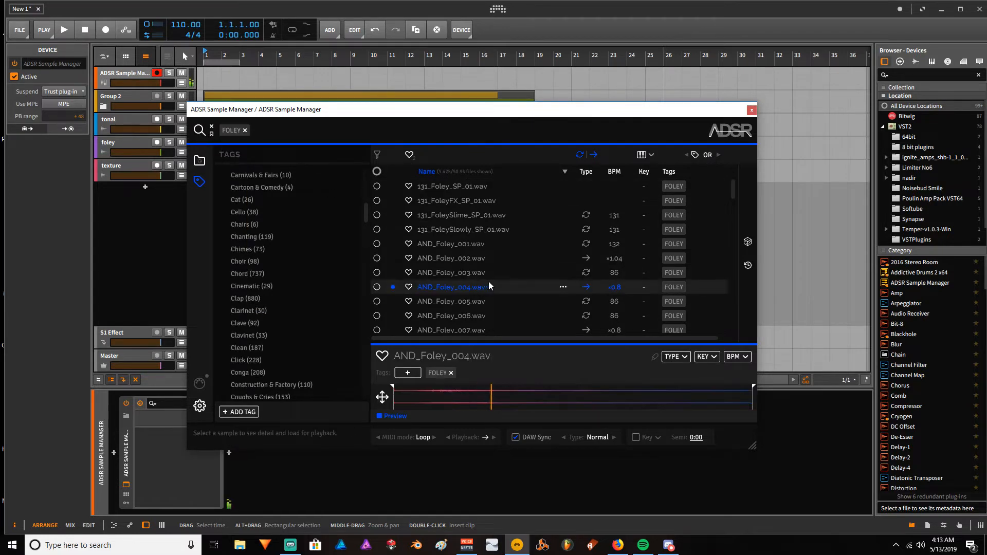
left_click(747, 243)
left_click(747, 243)
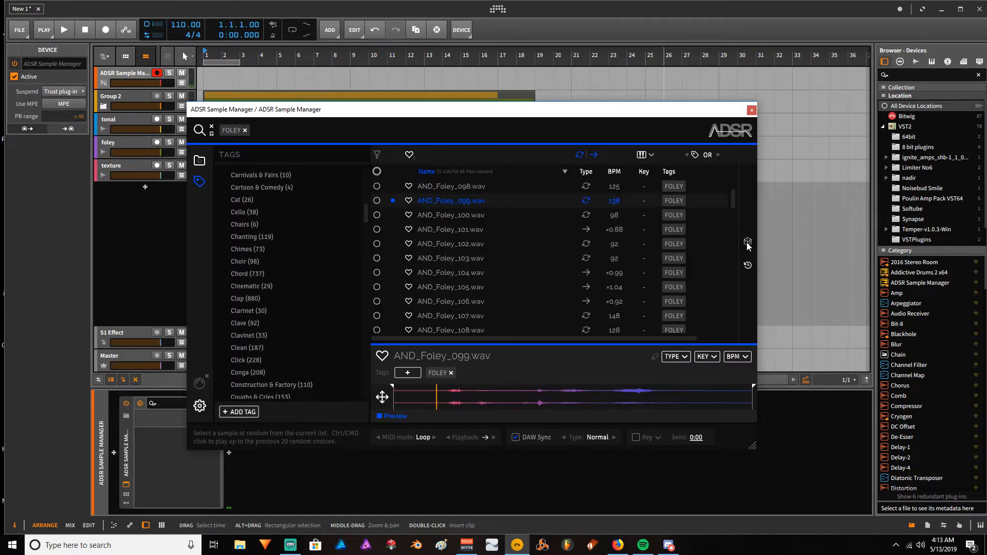
Add AND_Foley_099.wav to the texture track at bar 21, and move both new clips up one track onto tonal and foley
left_click_drag(455, 110, 394, 259)
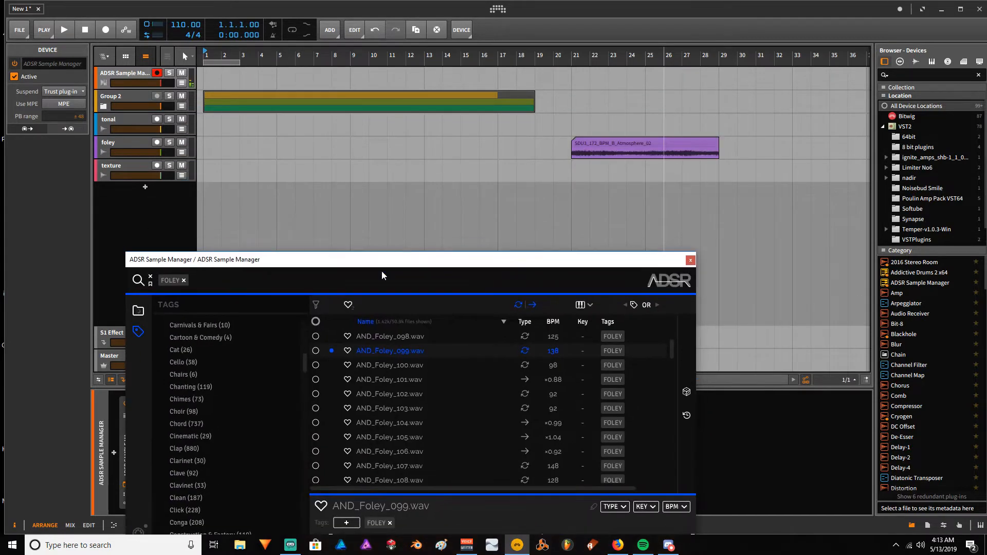
left_click_drag(369, 352, 578, 165)
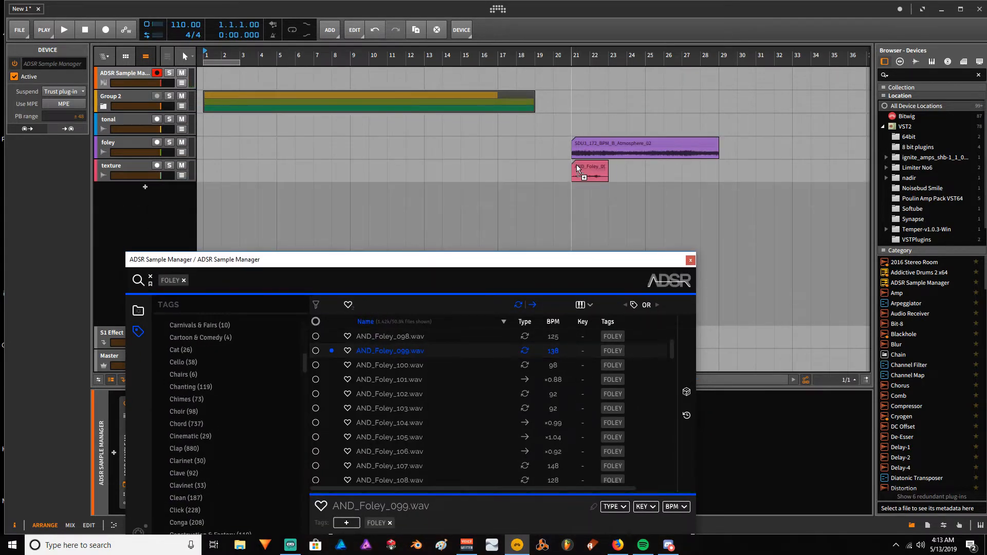
left_click_drag(568, 143, 590, 132)
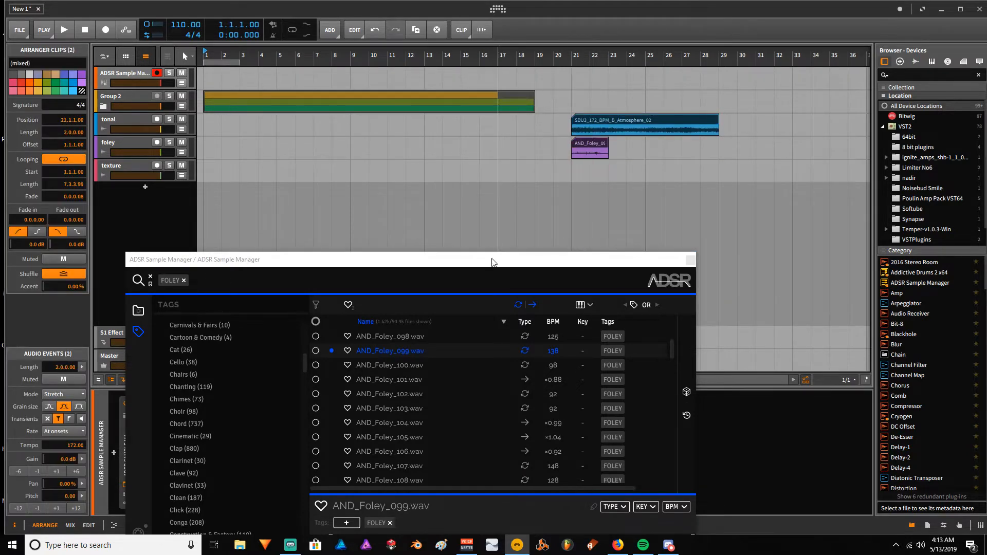
Replace the Foley filter with a search for "textu" and preview 131_TexturedTaps_SP_01.wav
left_click_drag(492, 259, 571, 137)
left_click(264, 158)
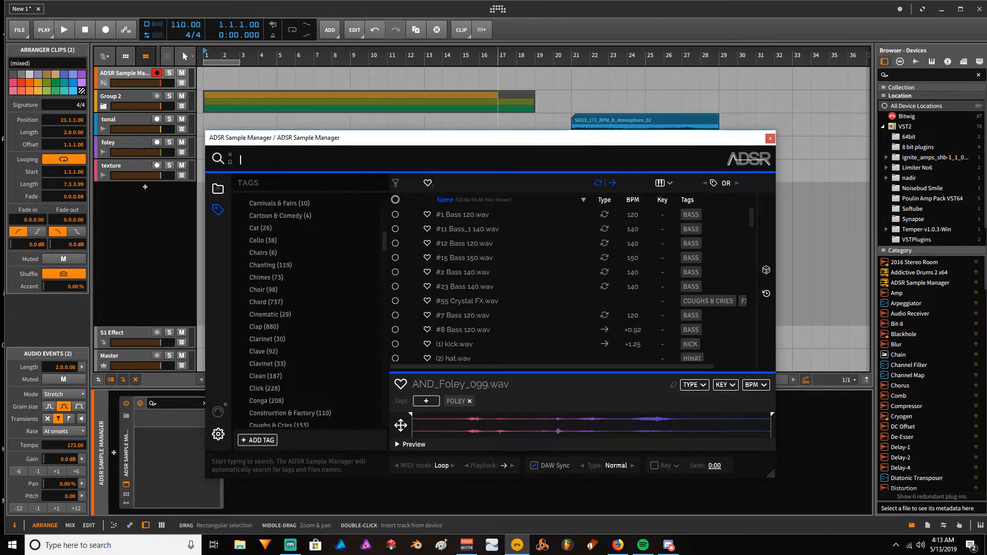
type("textu")
key("Return")
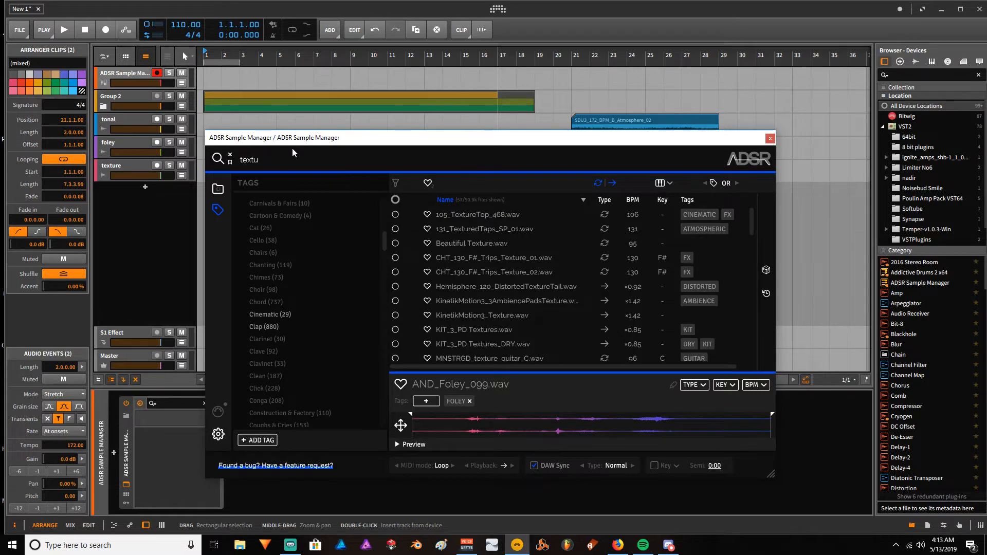
left_click(464, 227)
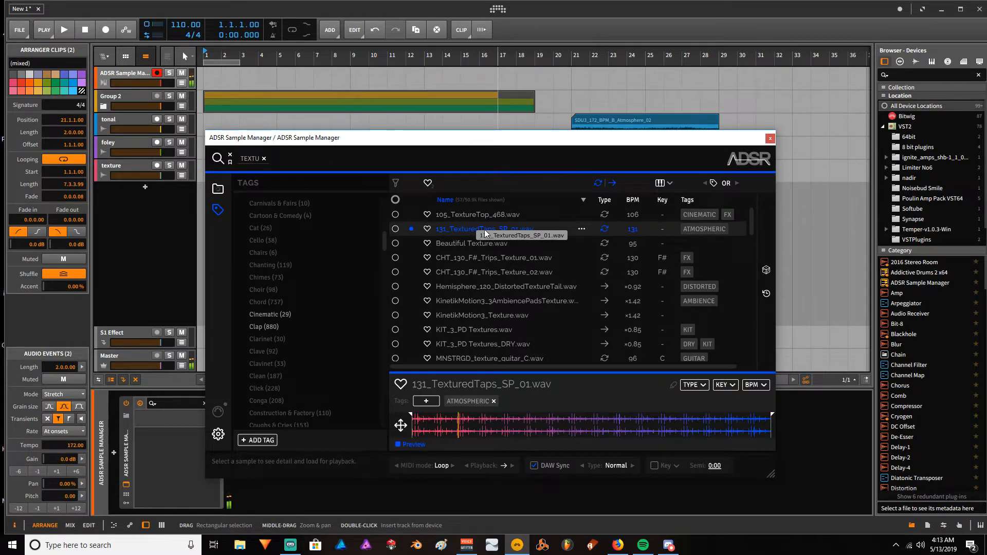
Place 131_TexturedTaps_SP_01.wav on the texture track at bar 21 and close the sample manager window
left_click_drag(514, 138, 429, 266)
left_click_drag(375, 359, 571, 180)
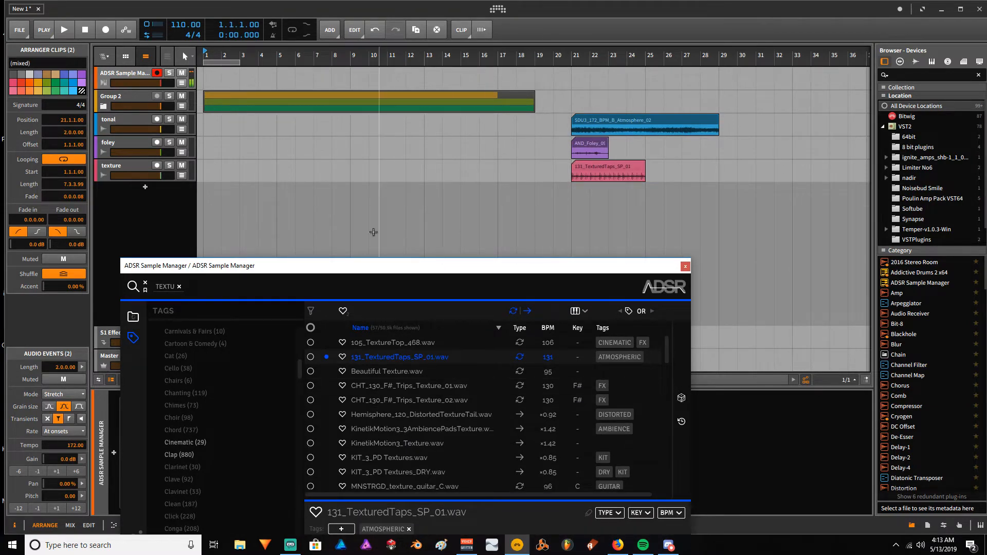
left_click_drag(365, 267, 435, 140)
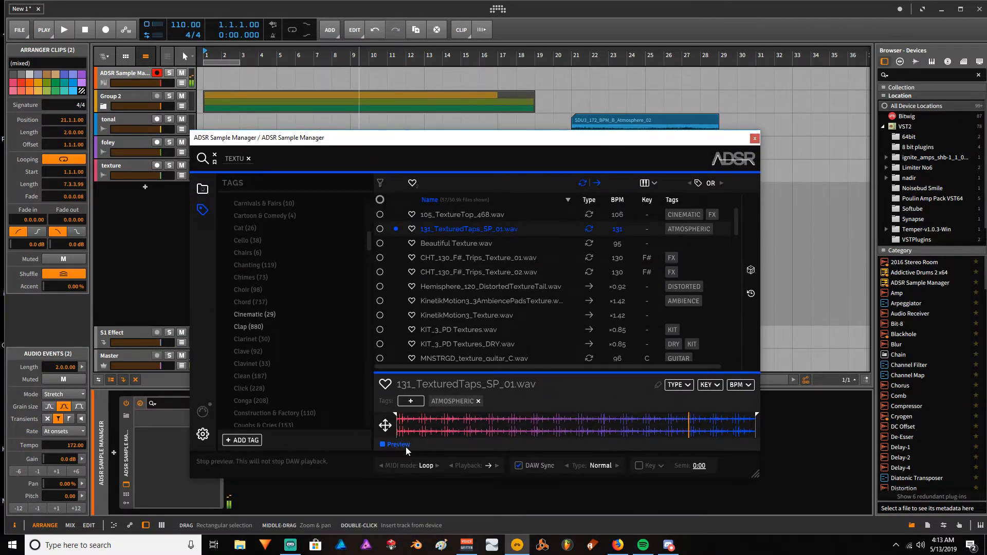
left_click(754, 138)
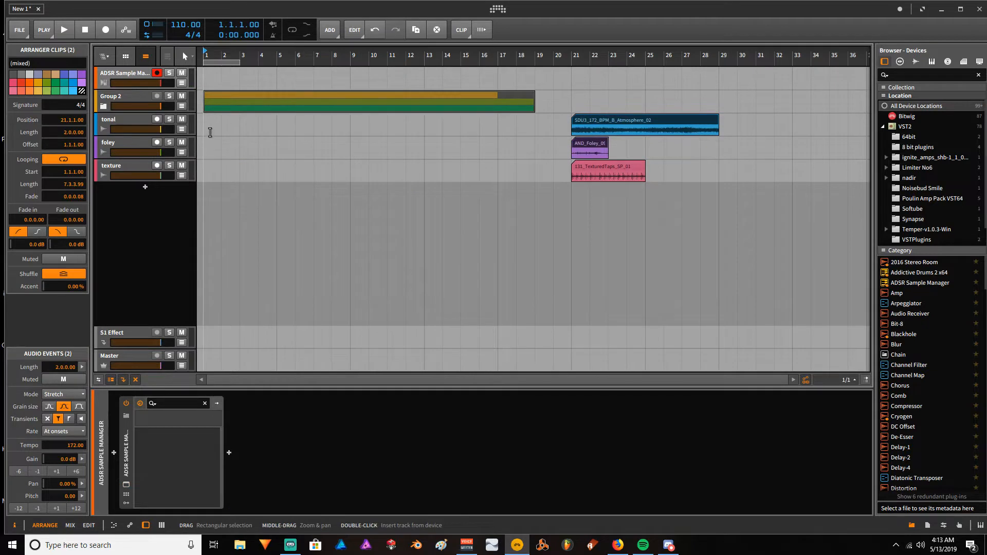
Insert a cue marker at bar 21, where the tonal, foley and texture clips start
scroll(626, 97, "up", 4)
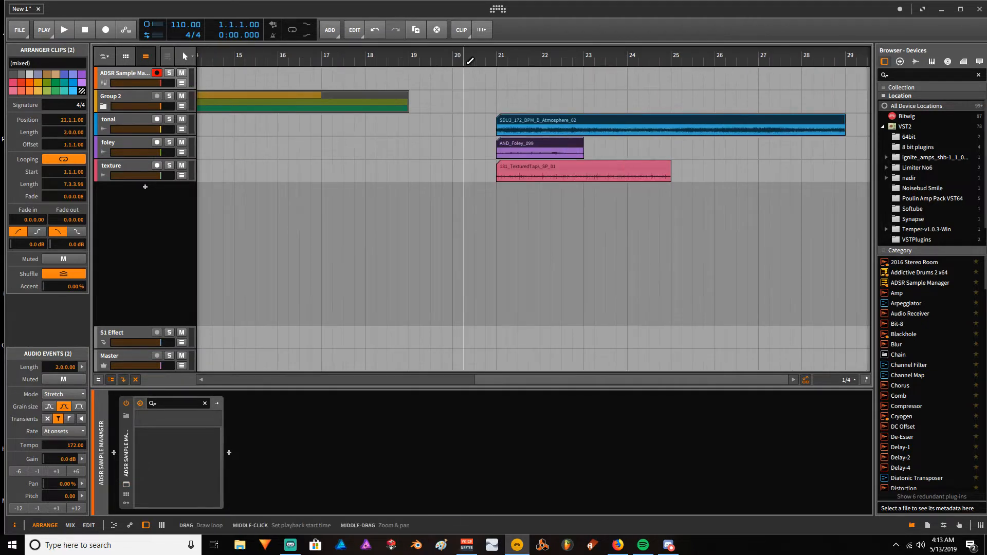
right_click(495, 54)
left_click(543, 110)
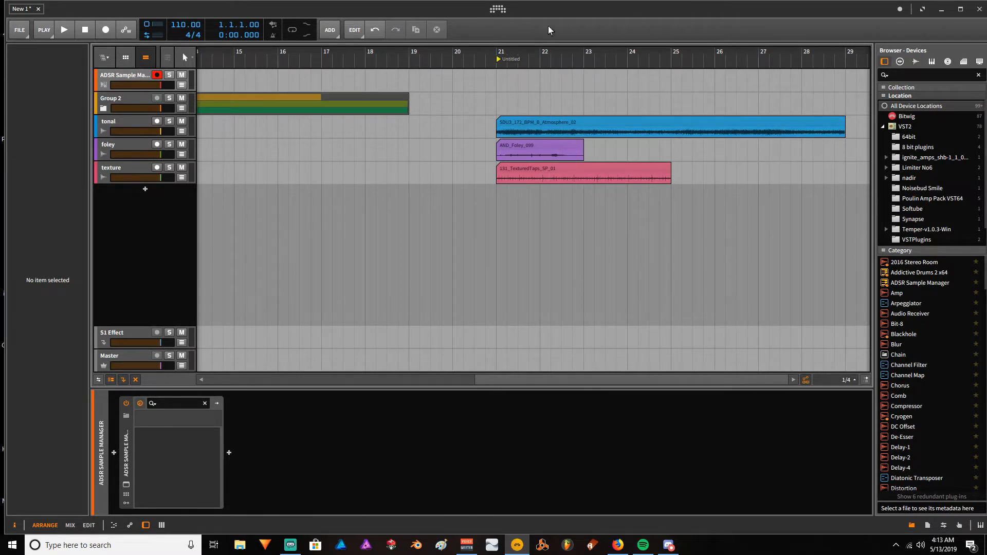
scroll(500, 105, "down", 2)
scroll(538, 112, "down", 3)
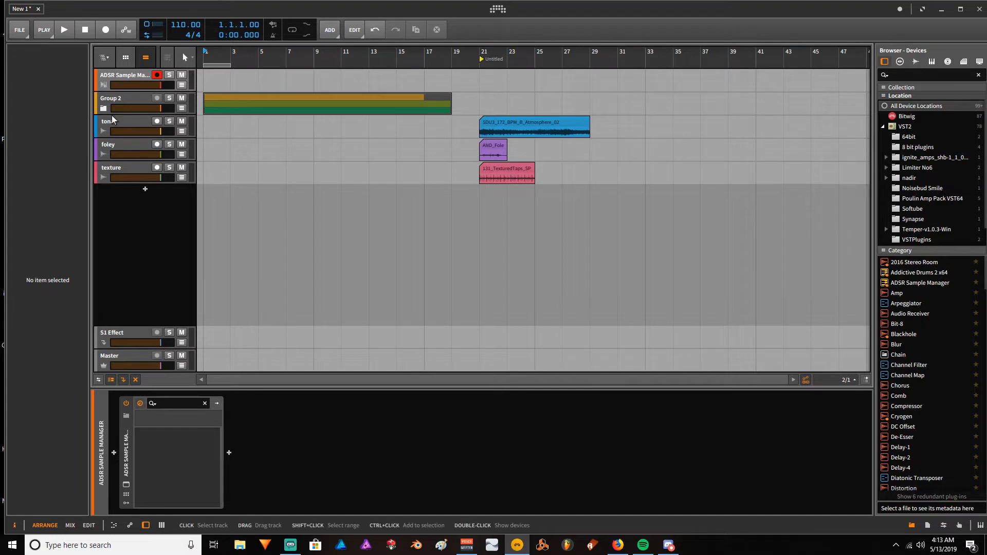
Insert the Blackhole reverb plug-in on the tonal track and move its window clear of the arrangement
left_click(113, 101)
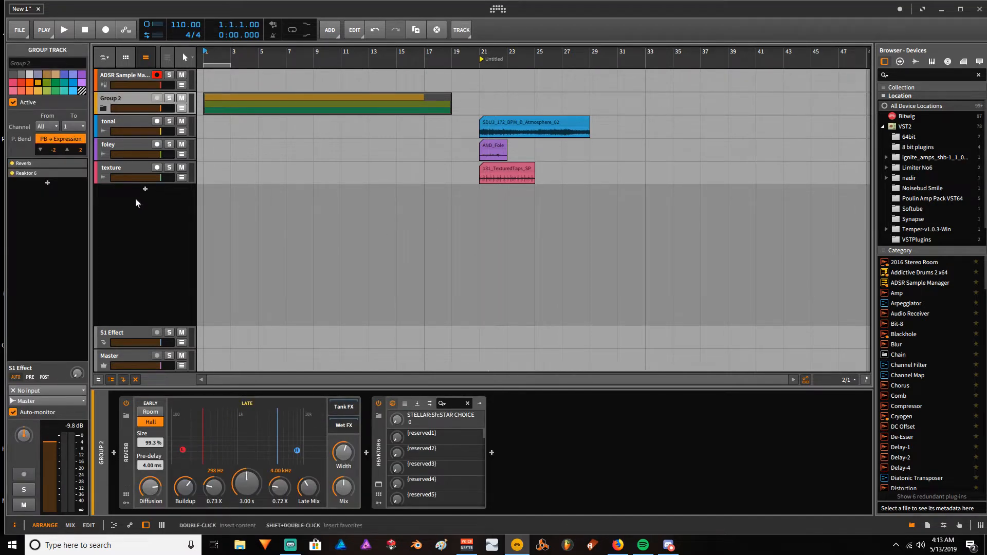
left_click(124, 133)
left_click(114, 453)
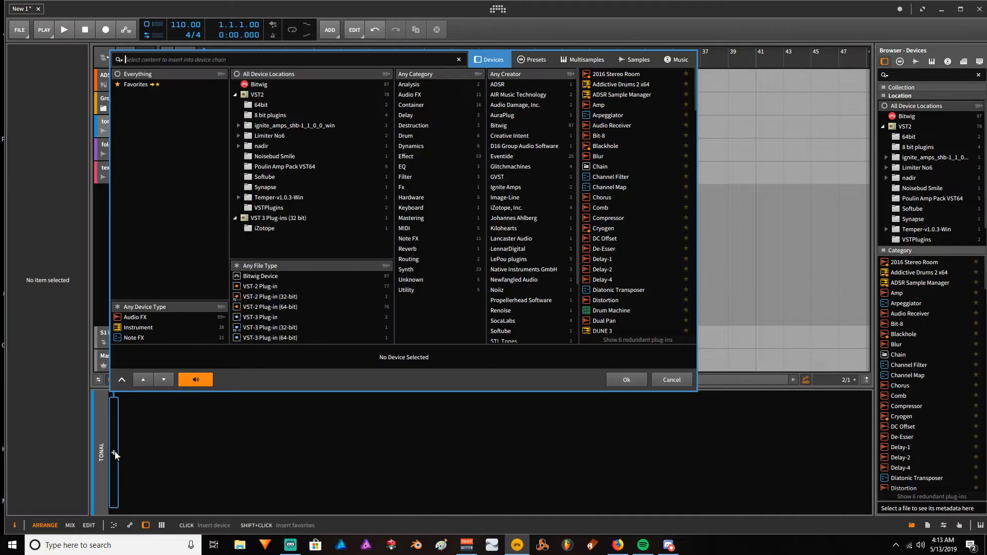
type("black")
double_click(613, 74)
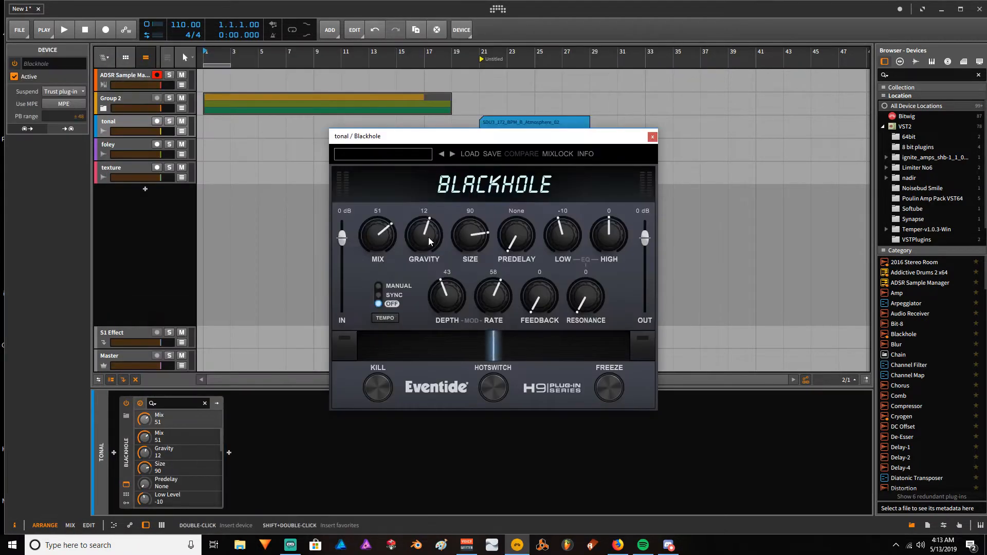
left_click_drag(461, 143, 688, 80)
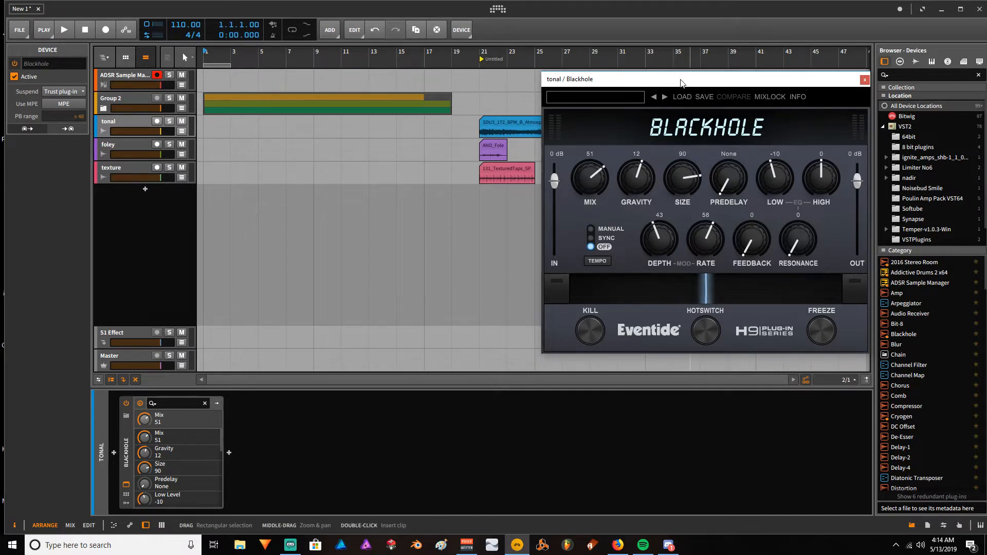
left_click_drag(684, 78, 699, 53)
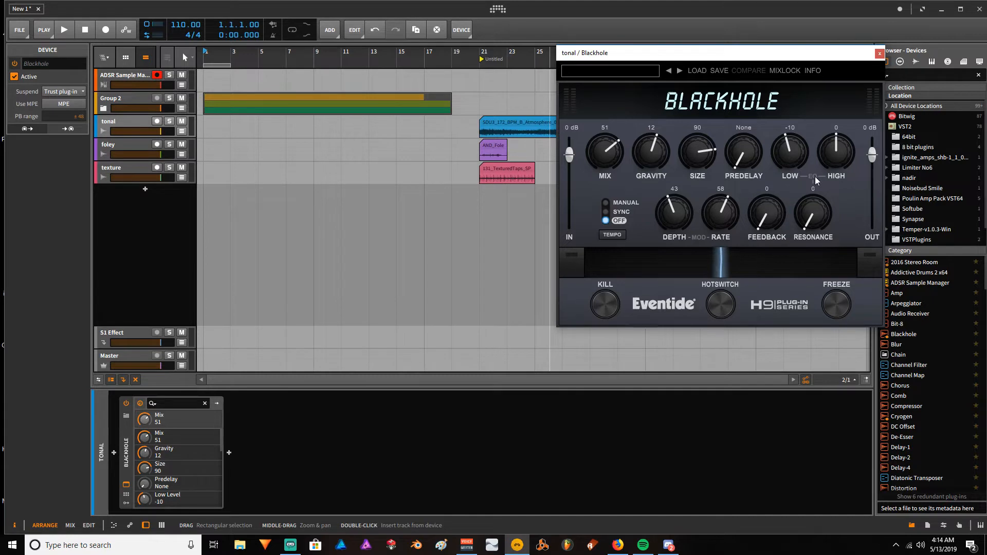
Try Blackhole's factory Blackhole preset with Mix at 100, and remove the plug-in from the tonal track
left_click(601, 70)
mouse_move(561, 84)
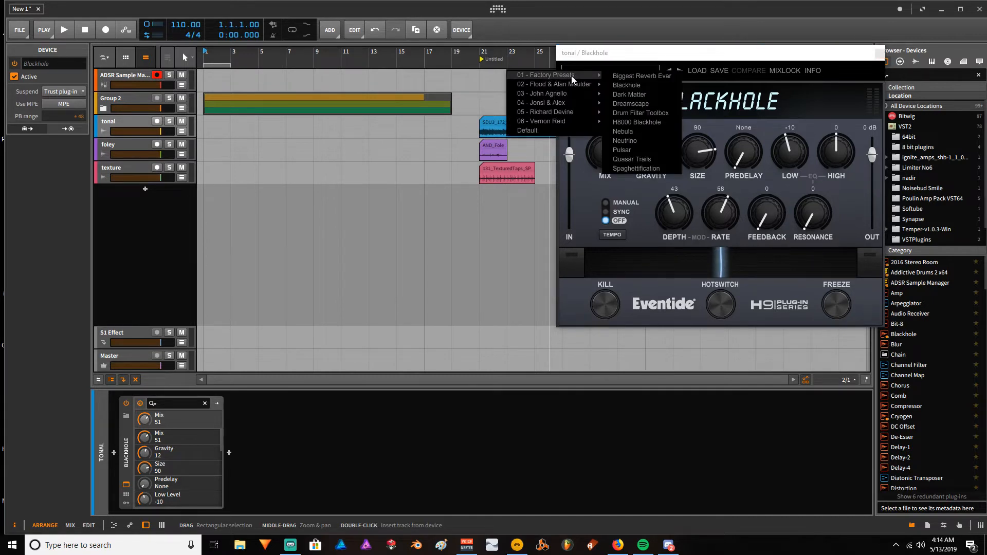
left_click(657, 84)
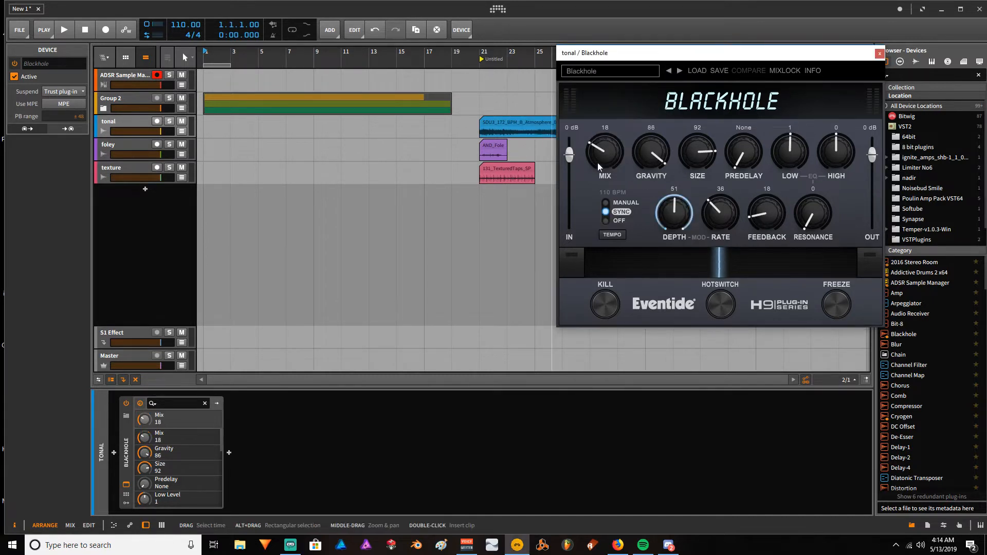
left_click_drag(587, 175, 613, 72)
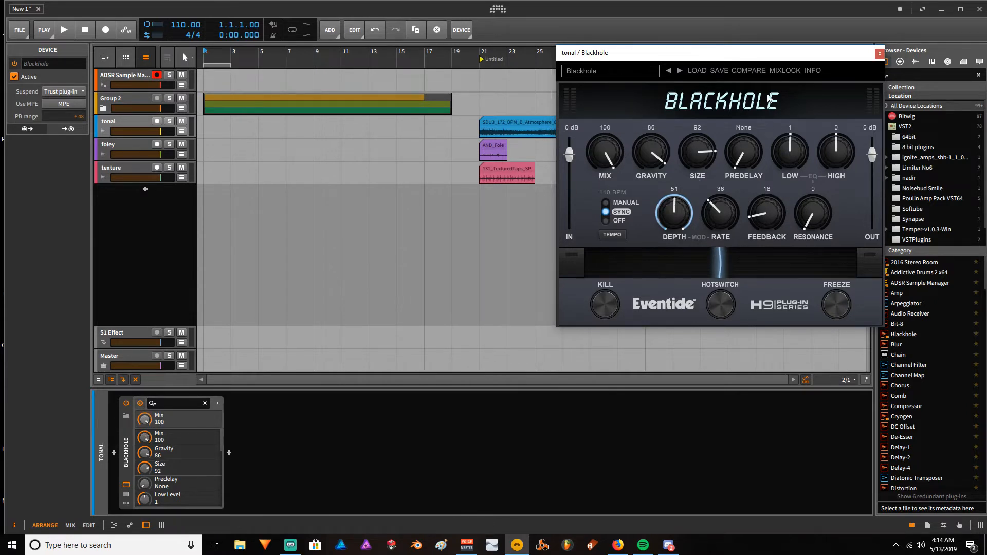
left_click(879, 53)
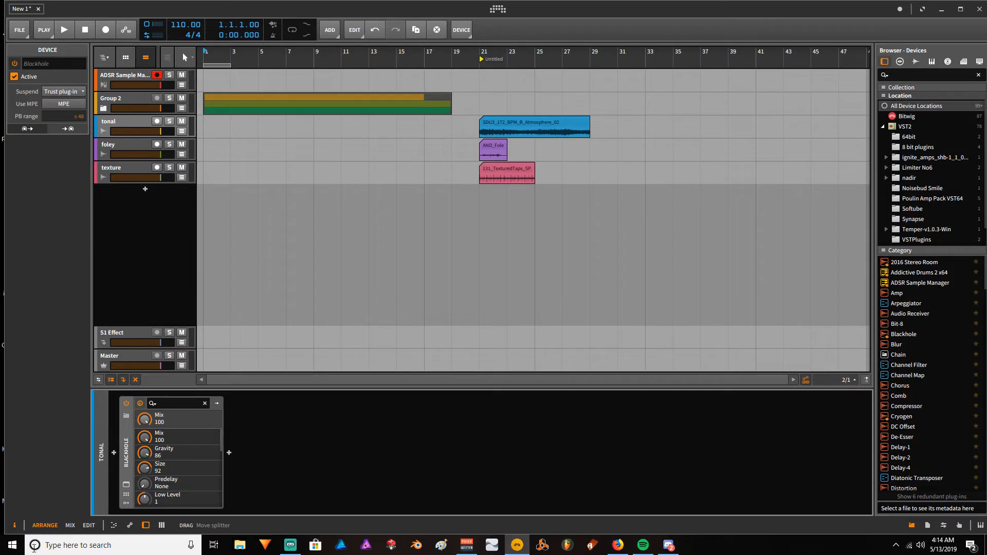
key("Delete")
left_click(132, 450)
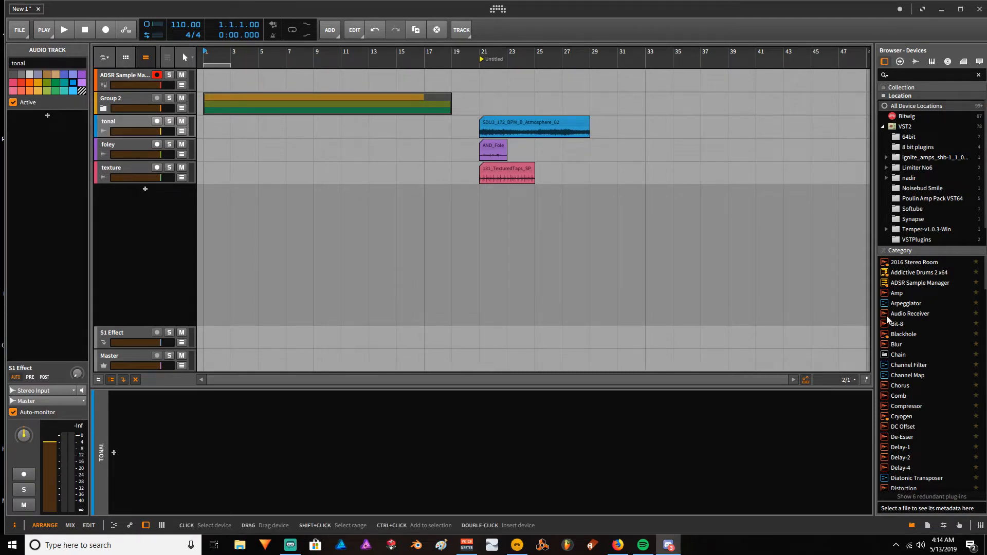
Insert the Bitwig Reverb device on the tonal track
left_click(114, 453)
type("re")
left_click(602, 126)
left_click(626, 379)
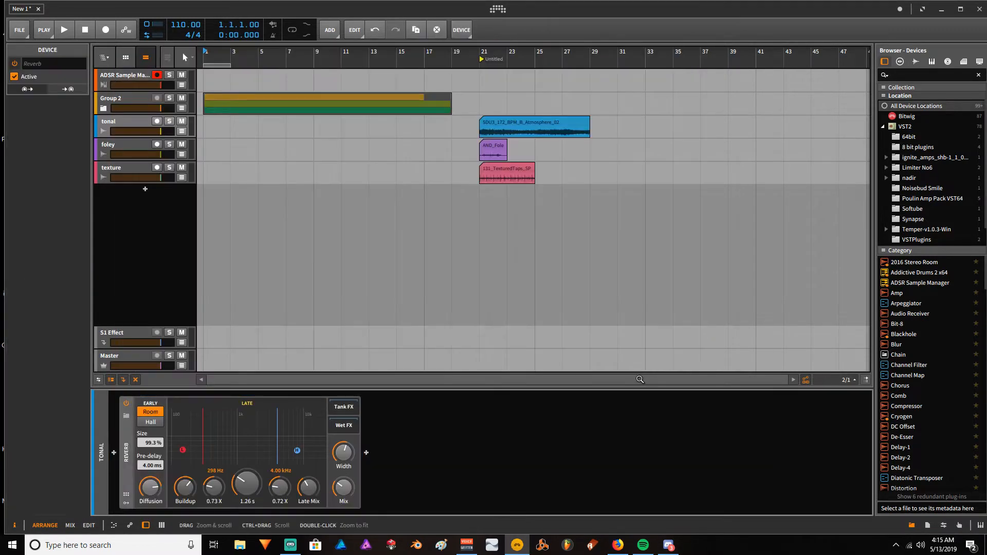
Set the tonal track's Reverb to a 7-second late decay and Hall early reflections, with Mix at maximum
left_click(256, 493, "ctrl")
type("7")
key("Return")
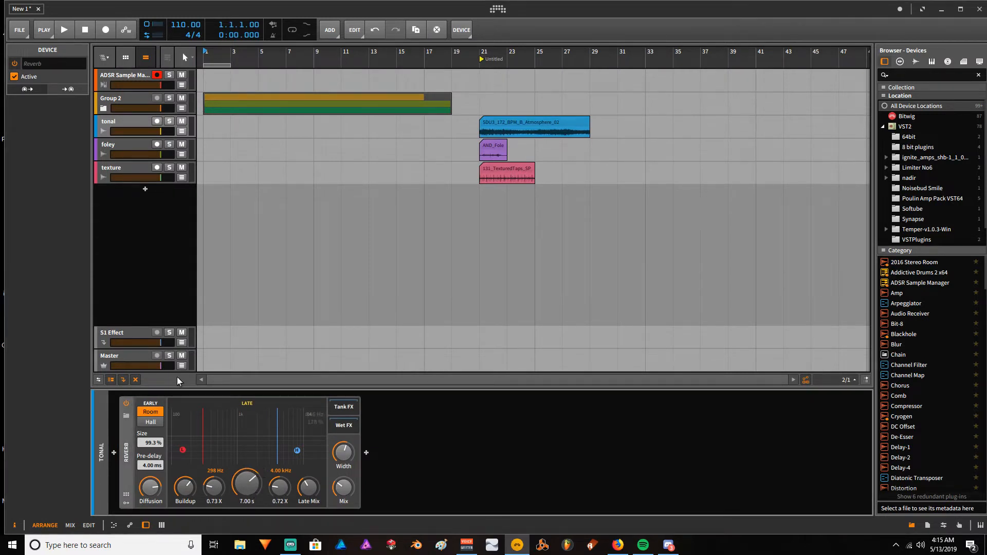
left_click(150, 421)
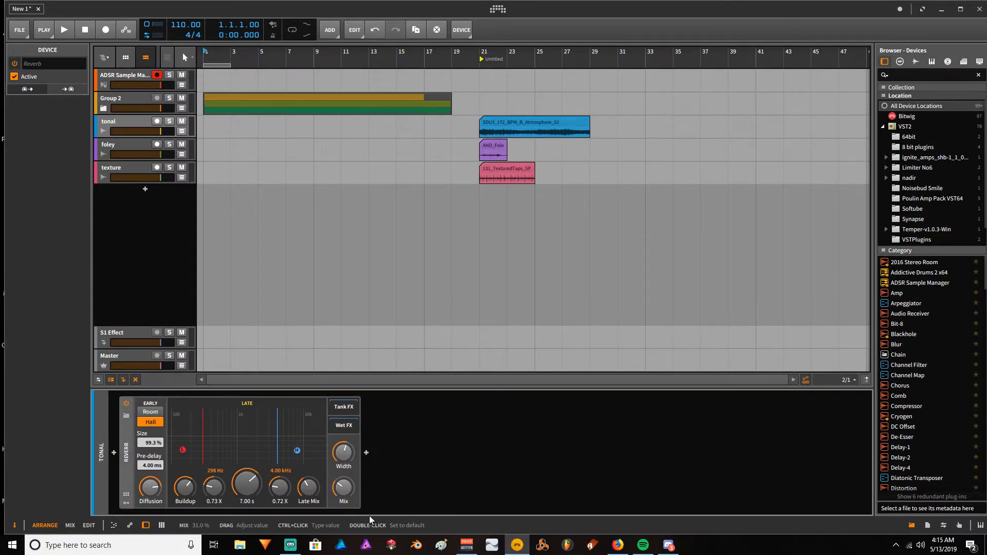
left_click_drag(350, 494, 349, 491)
Solo the tonal track and stretch its atmosphere clip by scaling it 200% twice
left_click(504, 123)
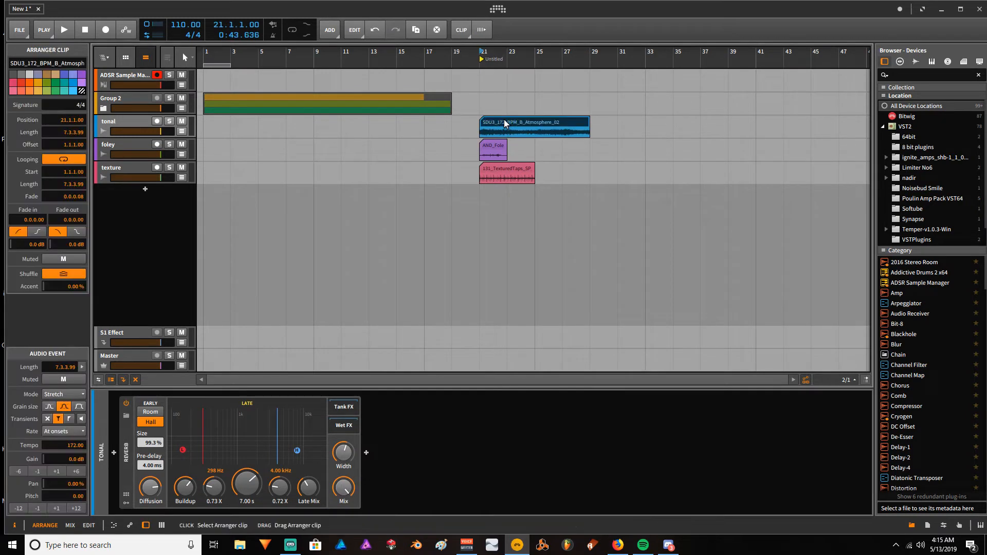
left_click(169, 120)
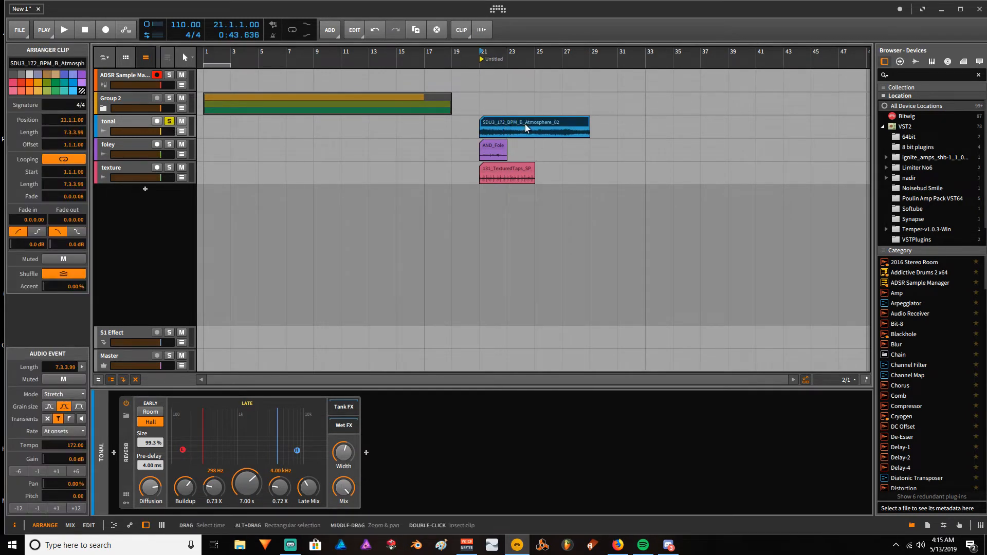
left_click(483, 32)
left_click(483, 32)
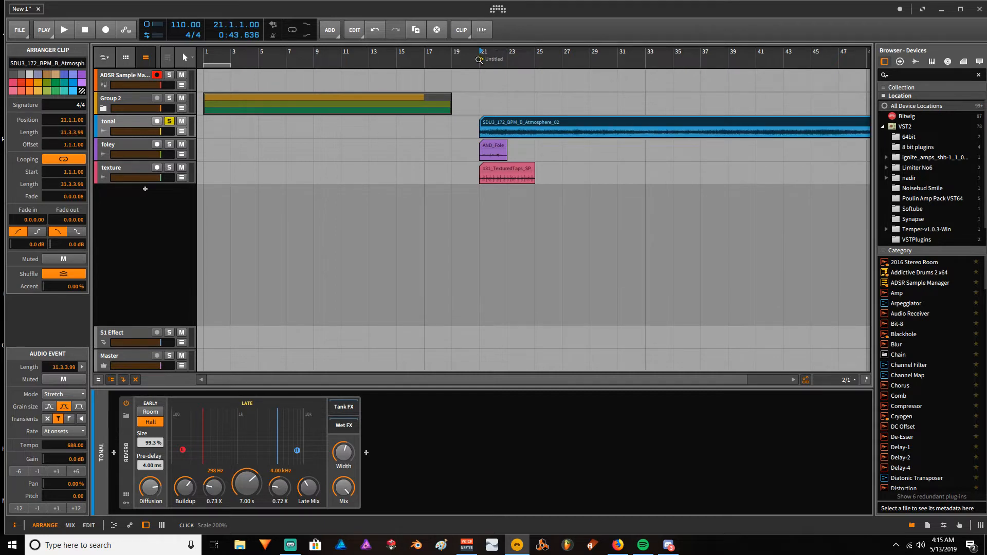
key("minus")
Play the stretched atmosphere clip, lower the tonal track's volume, and stop playback
key("space")
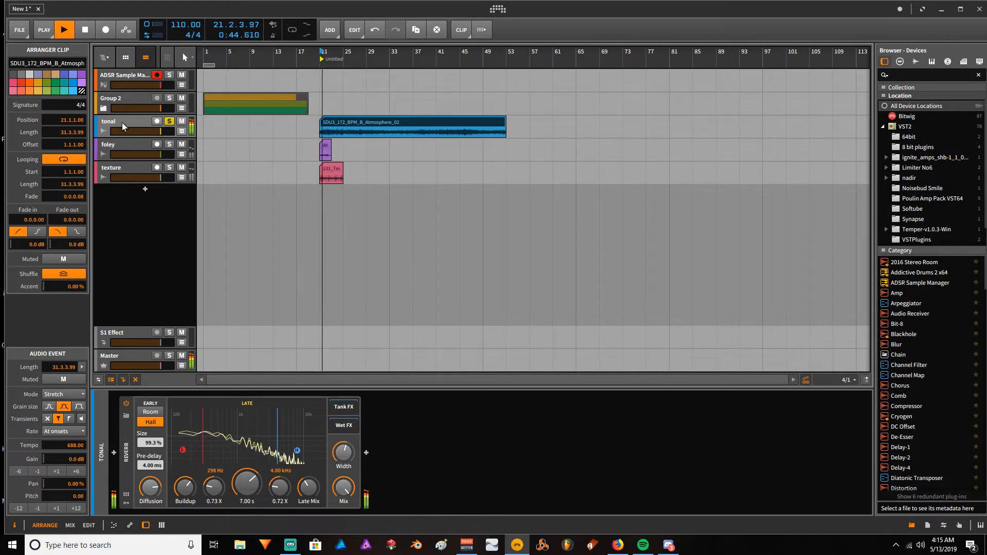
left_click(105, 217)
left_click_drag(50, 442, 50, 470)
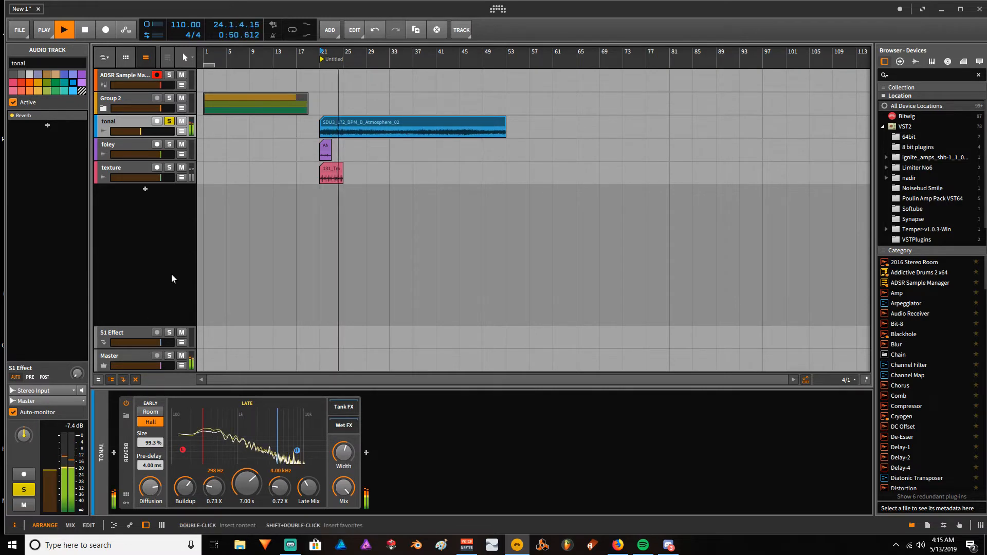
left_click(85, 30)
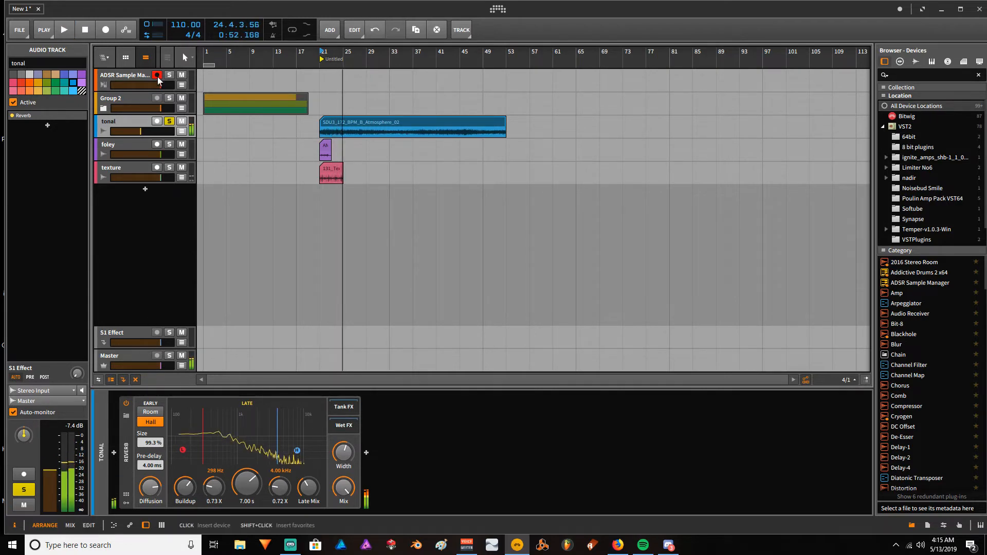
left_click(85, 31)
Insert an EQ-5 ahead of the Reverb on the tonal track
left_click(113, 453)
type("eq")
double_click(607, 82)
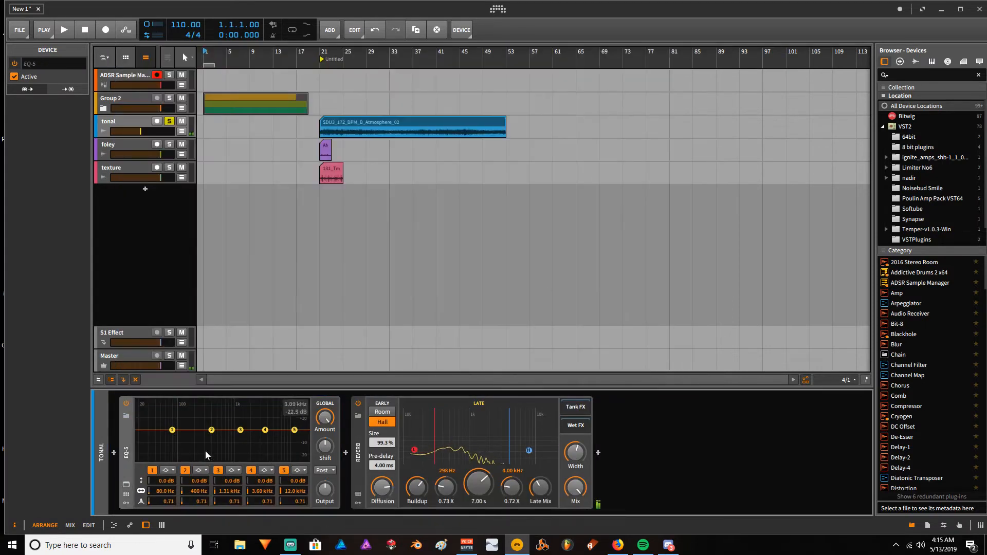
Make EQ-5 band 1 a 2-pole high-pass at about 180 Hz and change band 5 to a low-pass
left_click(168, 470)
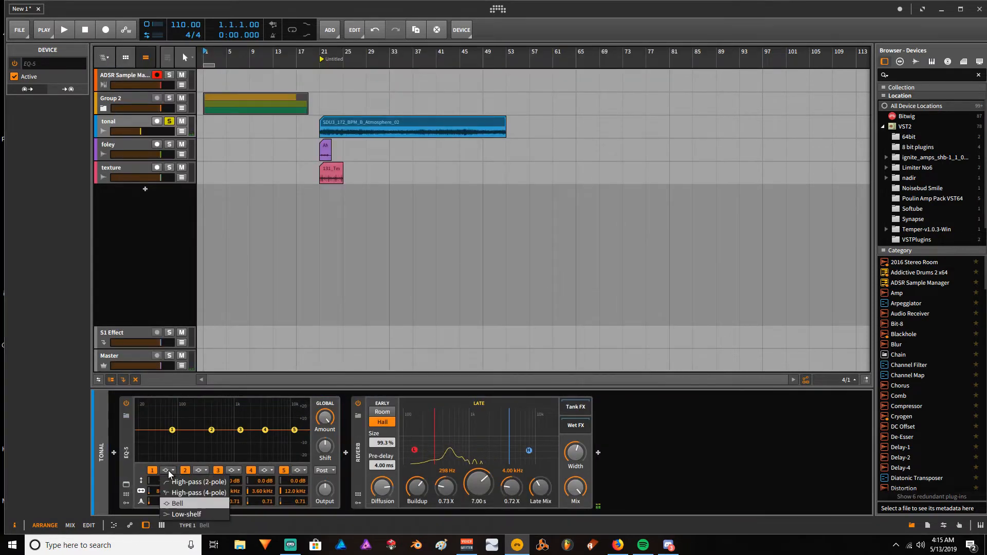
left_click(175, 482)
left_click_drag(178, 431, 204, 442)
left_click(300, 470)
left_click(331, 481)
While playing from bar 21, move the high-pass to 325 Hz and the low-pass to 7.65 kHz, and slightly lower the Reverb mix
key("space")
left_click(321, 87)
key("space")
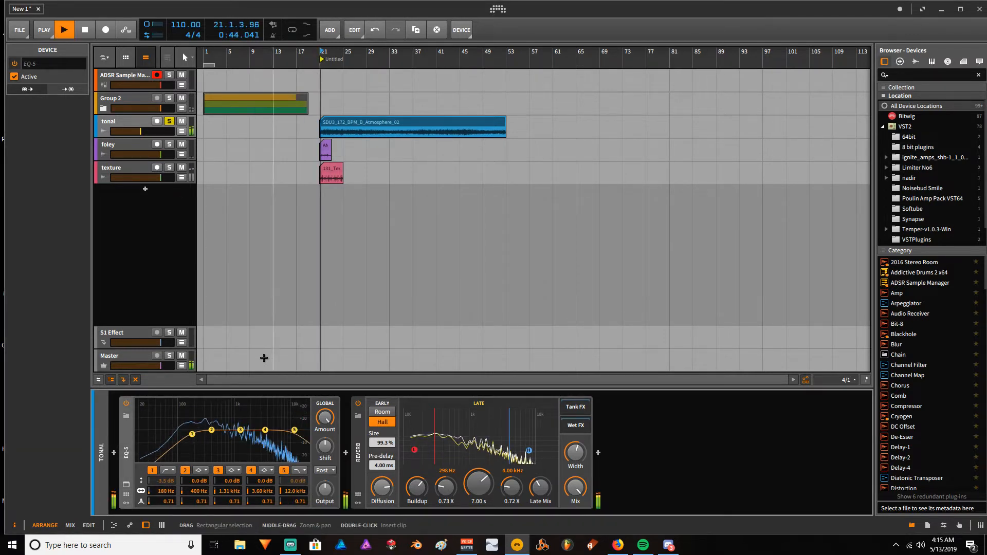
left_click_drag(192, 435, 203, 434)
left_click_drag(294, 430, 283, 430)
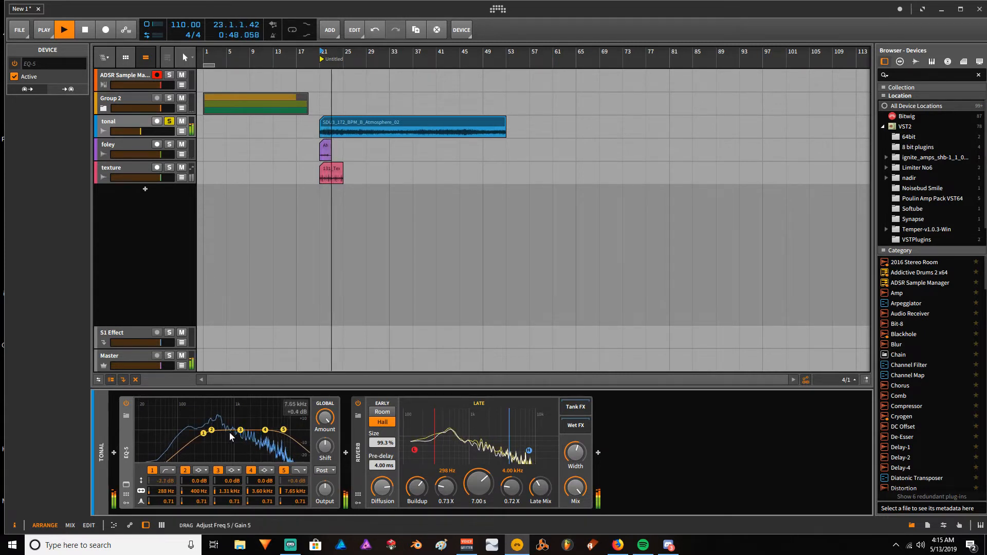
left_click_drag(203, 433, 206, 435)
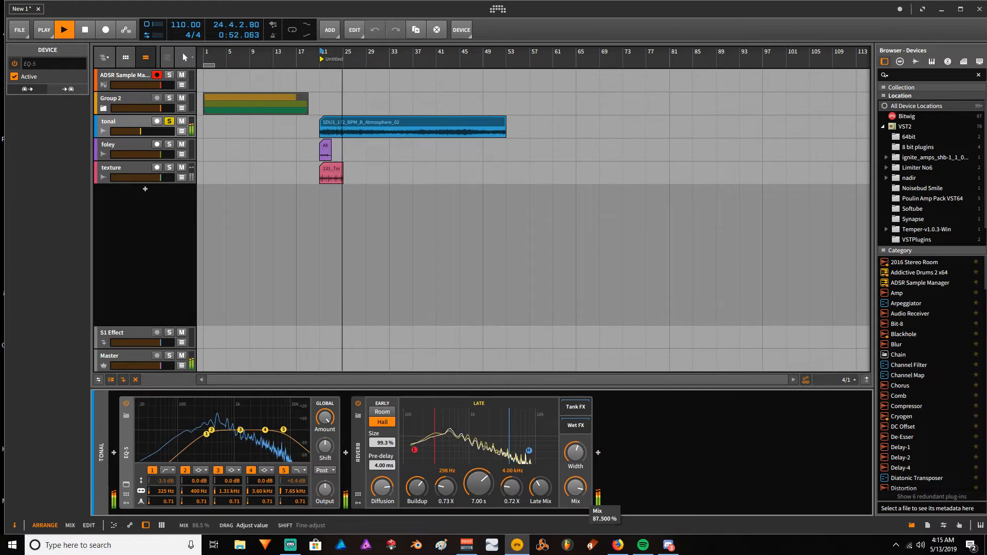
key("space")
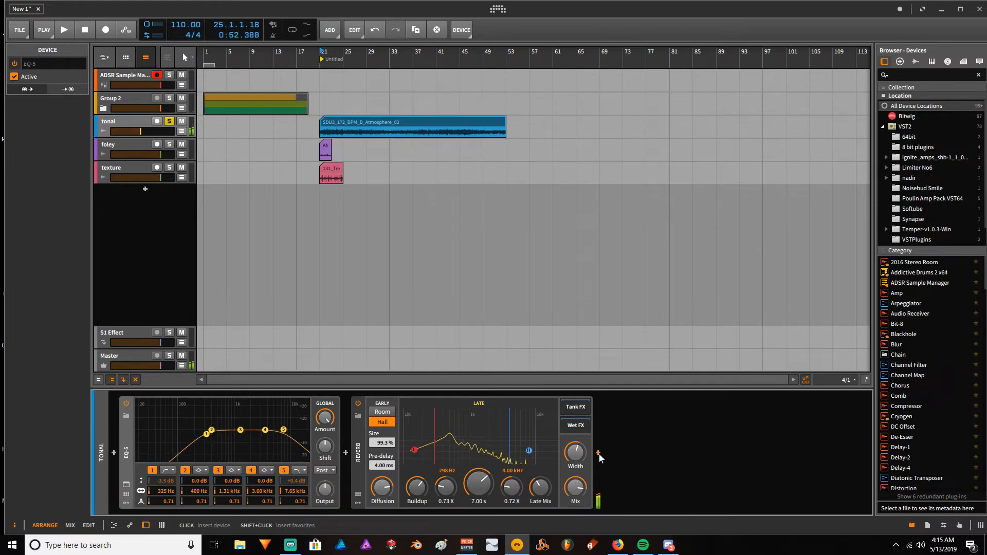
Insert Delay-2 after the Reverb with beat times of 4 left and 6 right, and start playback
left_click(599, 453)
type("dela")
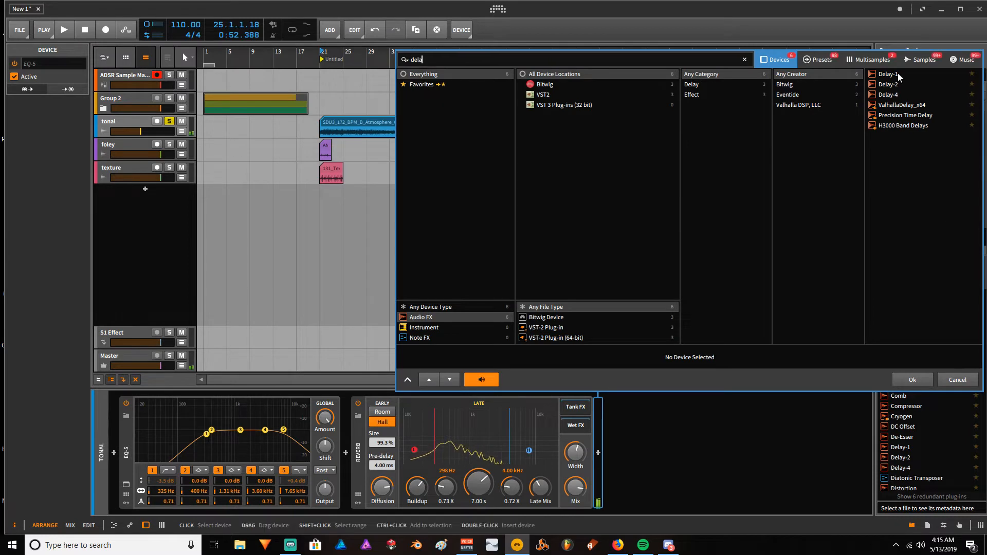
double_click(889, 83)
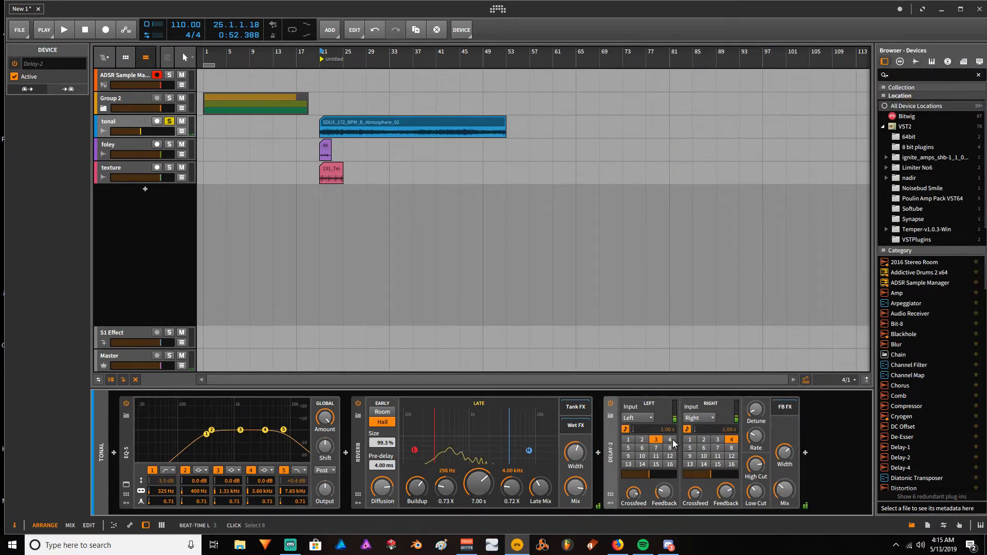
left_click(703, 448)
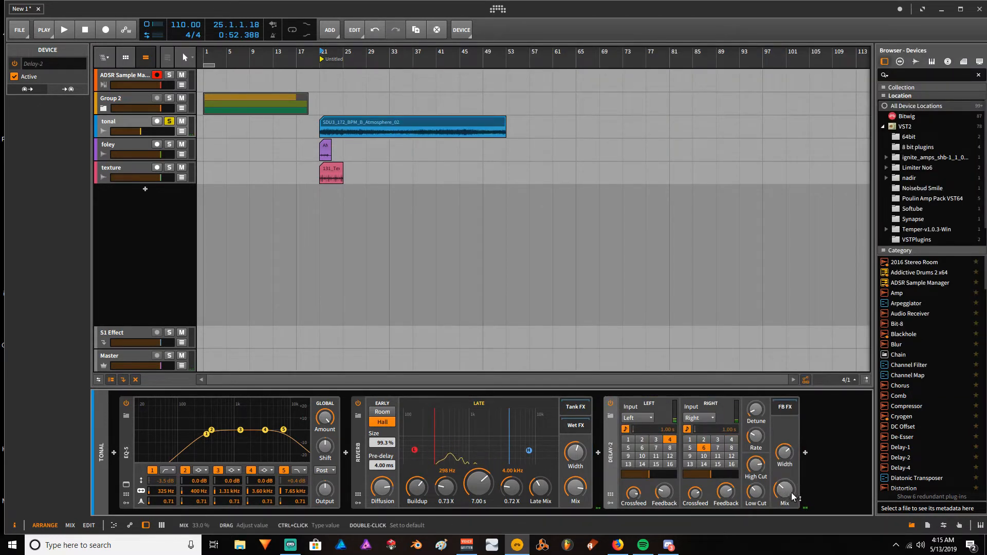
key("space")
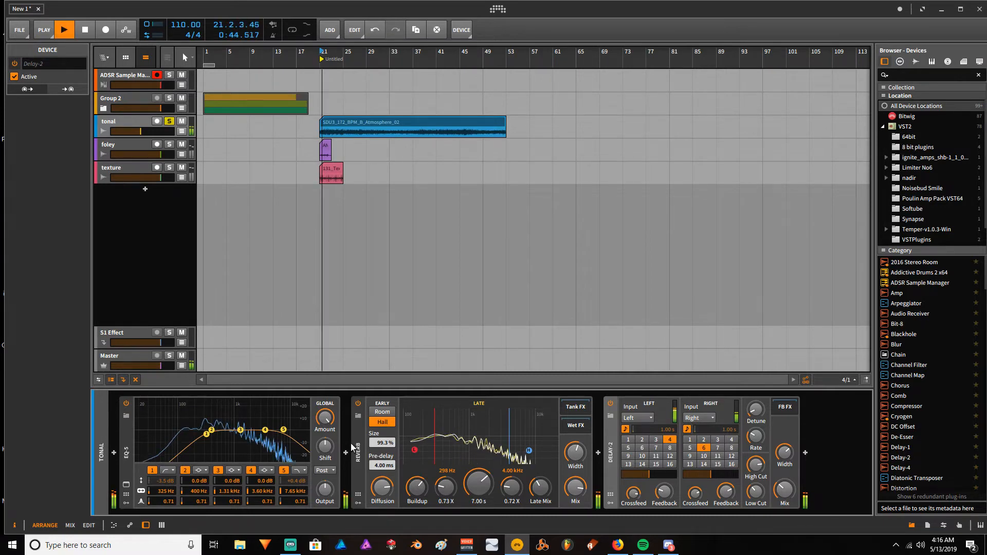
Group the tonal track's EQ-5 into an FX Layer, move Reverb and Delay-2 into its chain, and collapse both
left_click(128, 441)
key("ctrl+g")
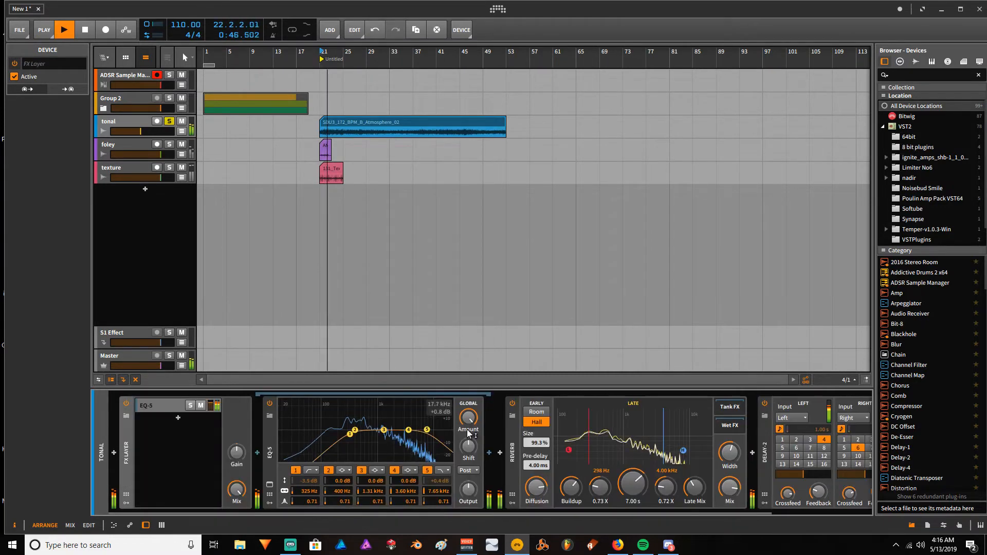
left_click_drag(514, 441, 489, 452)
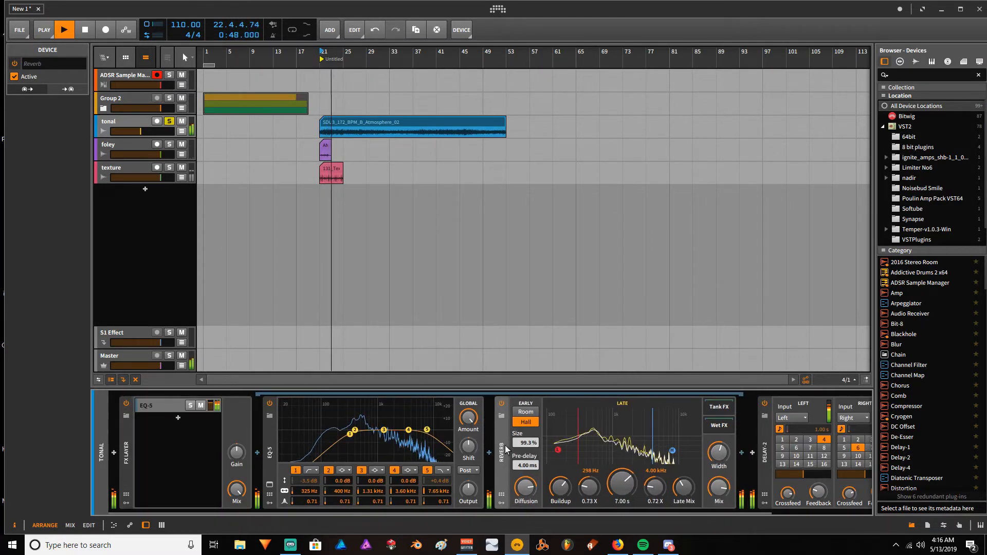
left_click(765, 451)
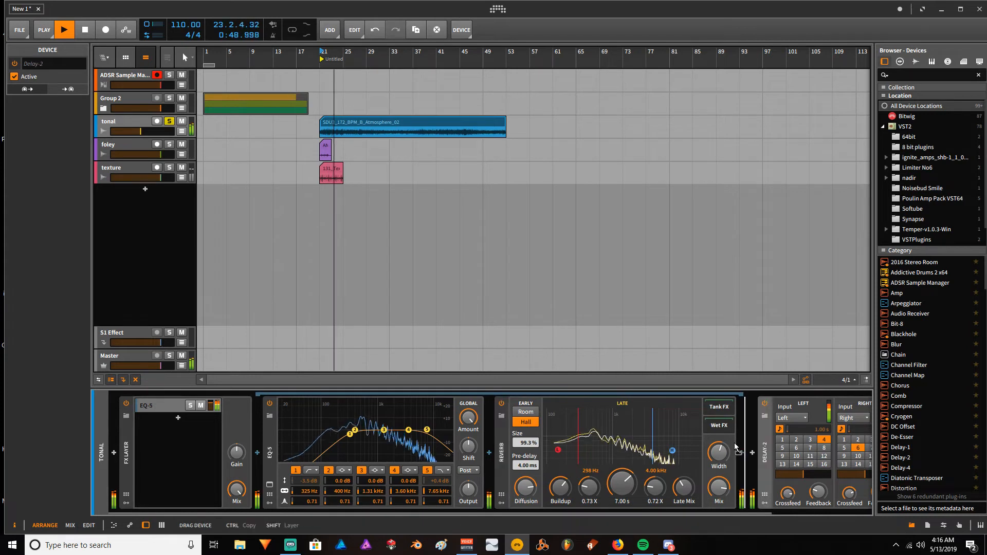
double_click(502, 453)
double_click(525, 452)
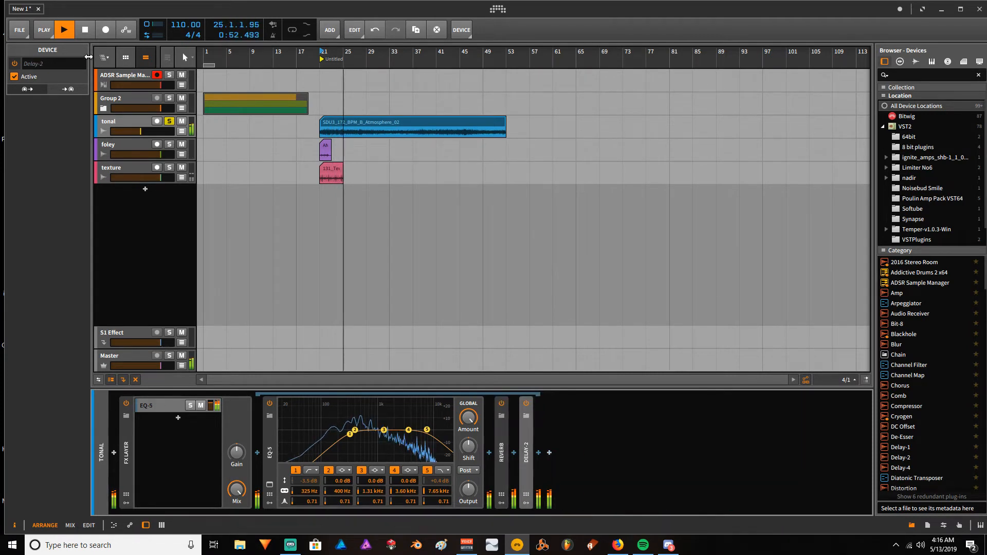
Try the Cyclic stretch mode with the largest grain size on the tonal clip and audition it from bar 21
key("space")
left_click(344, 122)
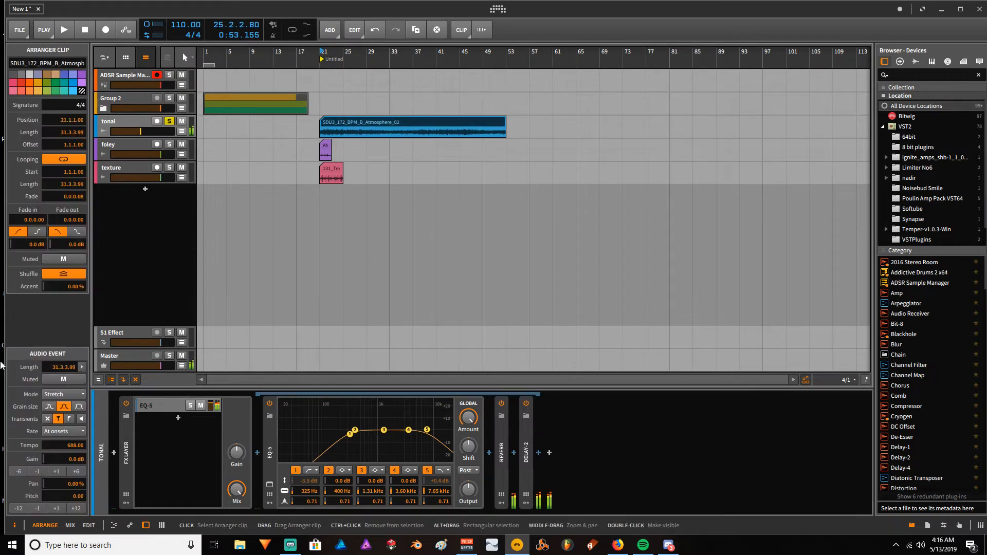
left_click(66, 393)
left_click(88, 260)
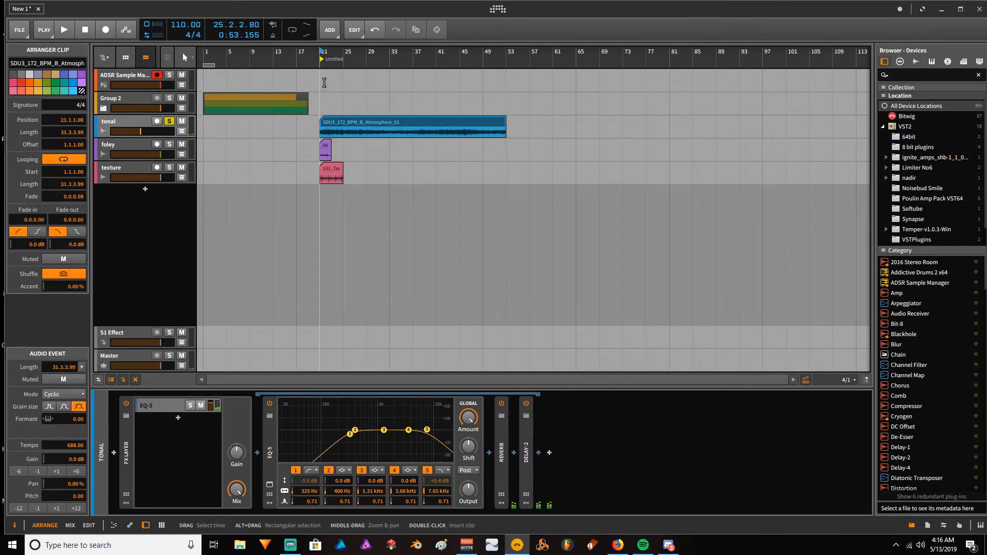
key("space")
scroll(328, 57, "up", 5)
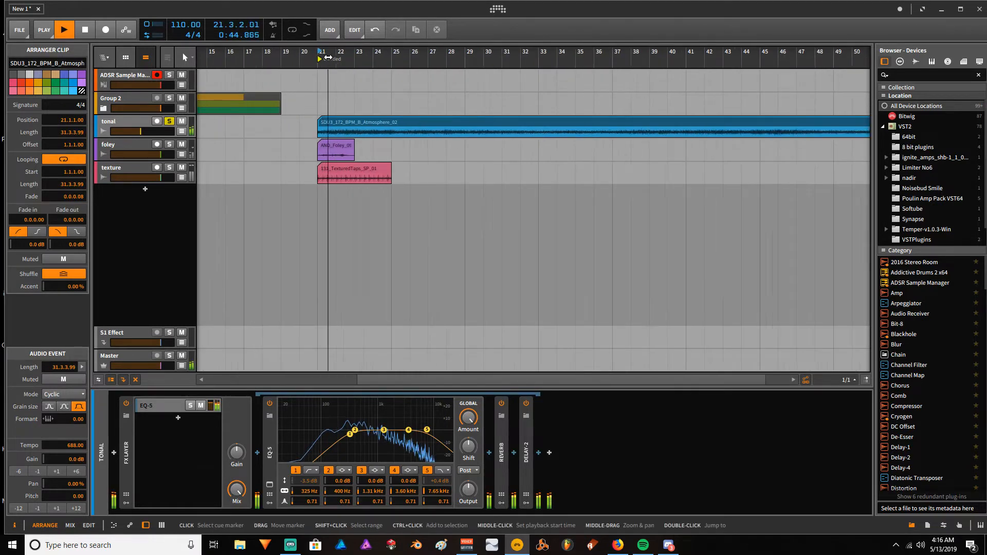
scroll(328, 57, "up", 2)
key("space")
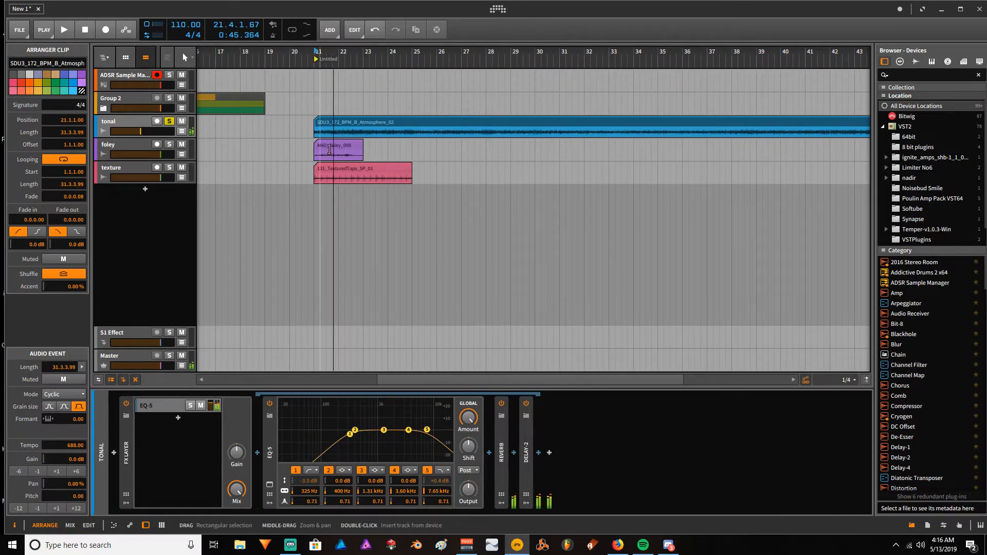
Try the medium grain size on the tonal clip during playback and stop after browsing the stretch modes
left_click(346, 122)
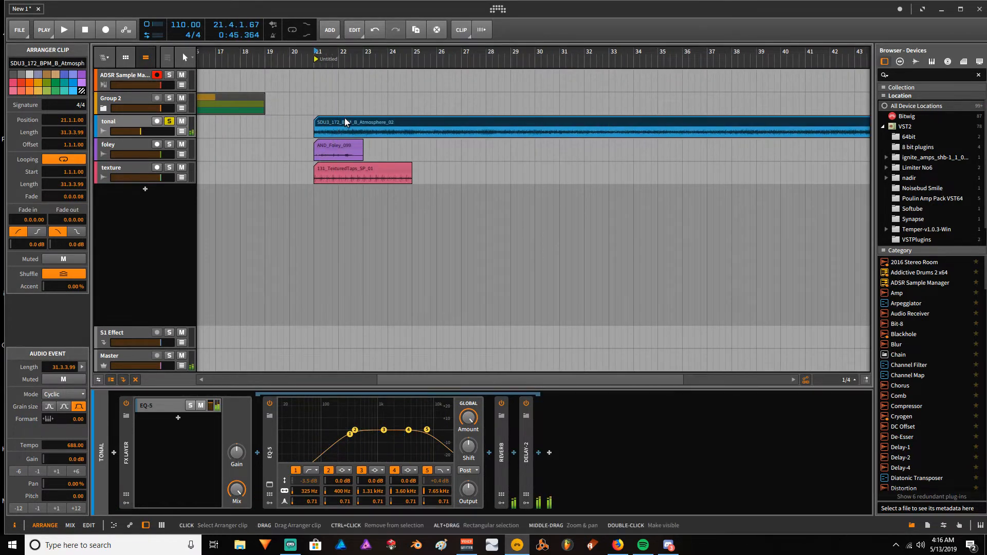
key("space")
left_click(64, 407)
left_click(69, 396)
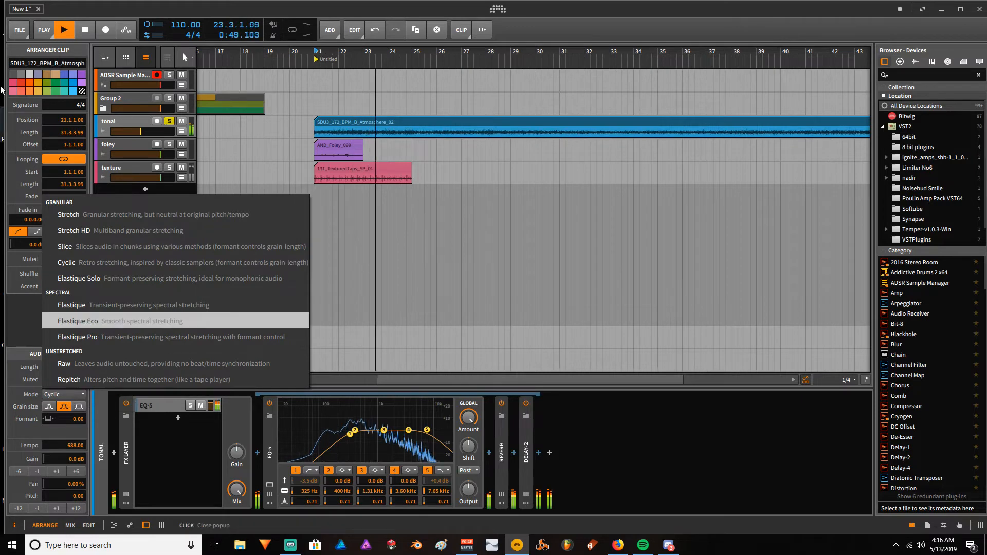
left_click(87, 31)
left_click(87, 30)
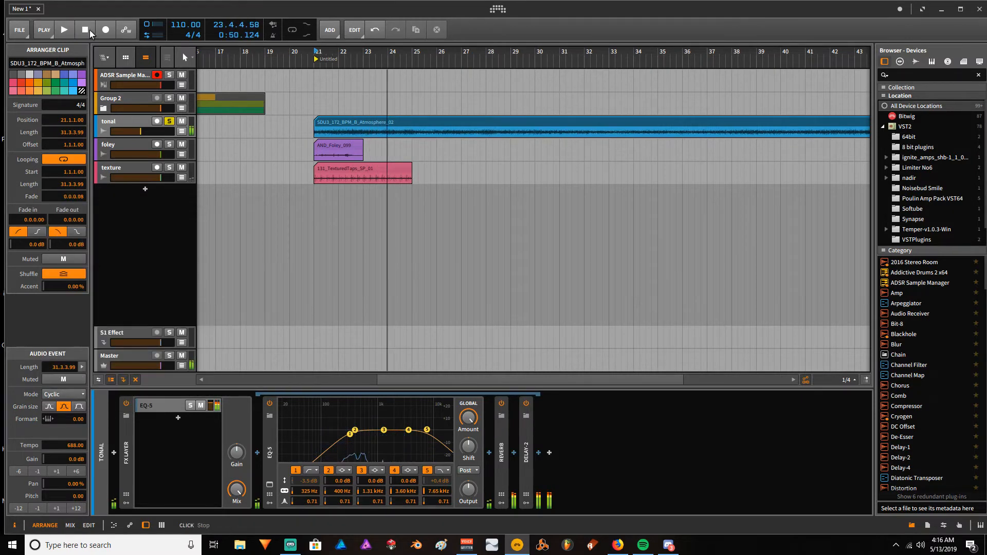
left_click(135, 117)
key("alt+2")
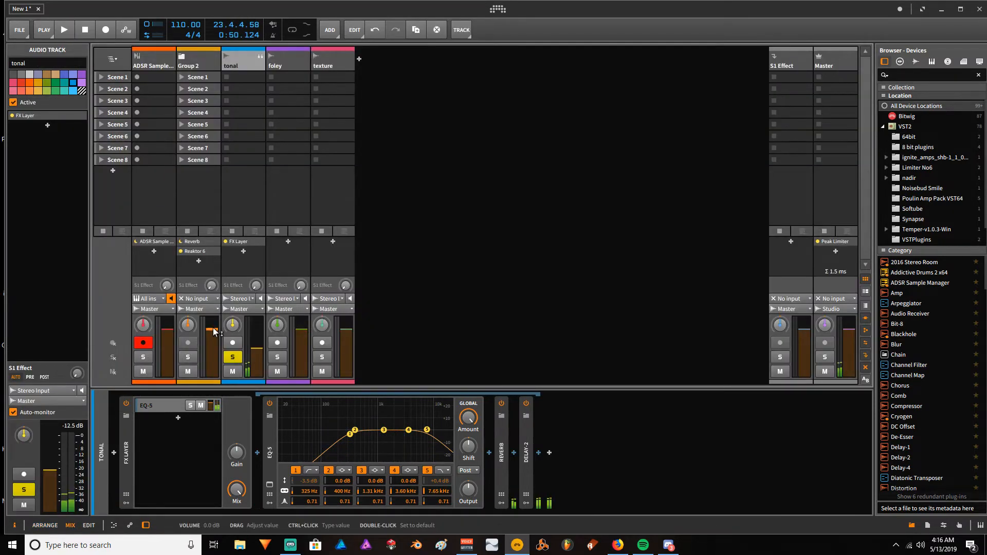
key("alt+1")
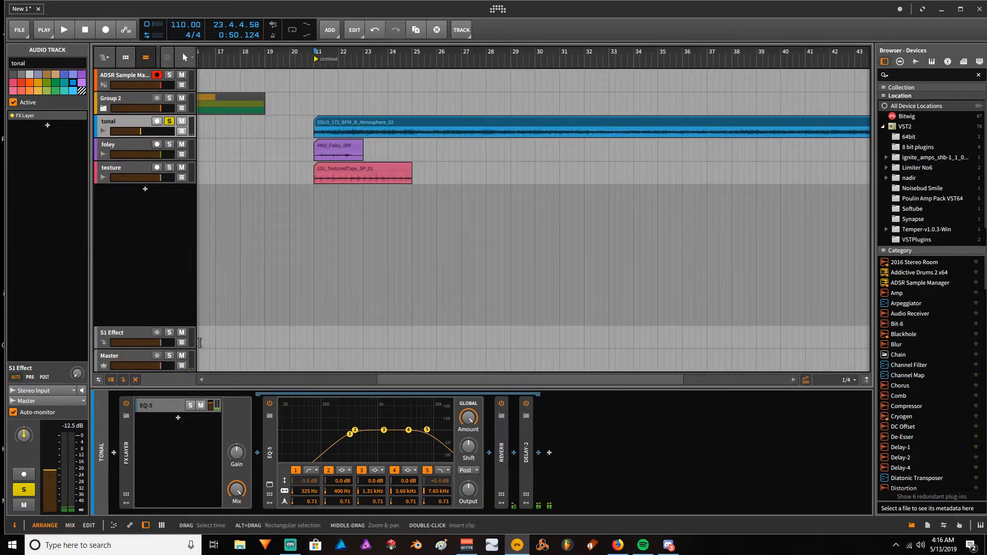
Set the tonal clip's stretch mode to Elastique Solo and audition it from bar 21
left_click(323, 122)
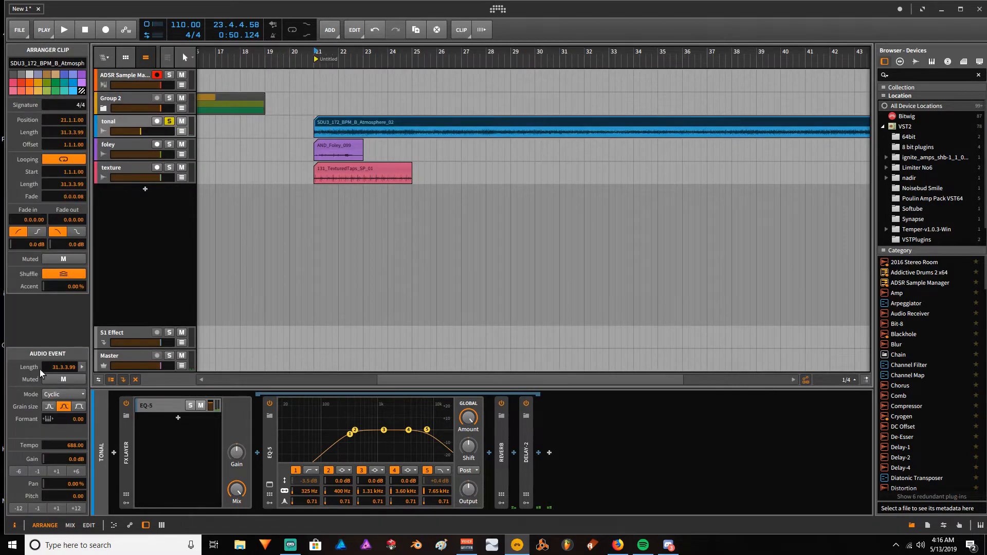
left_click(66, 393)
left_click(67, 278)
key("space")
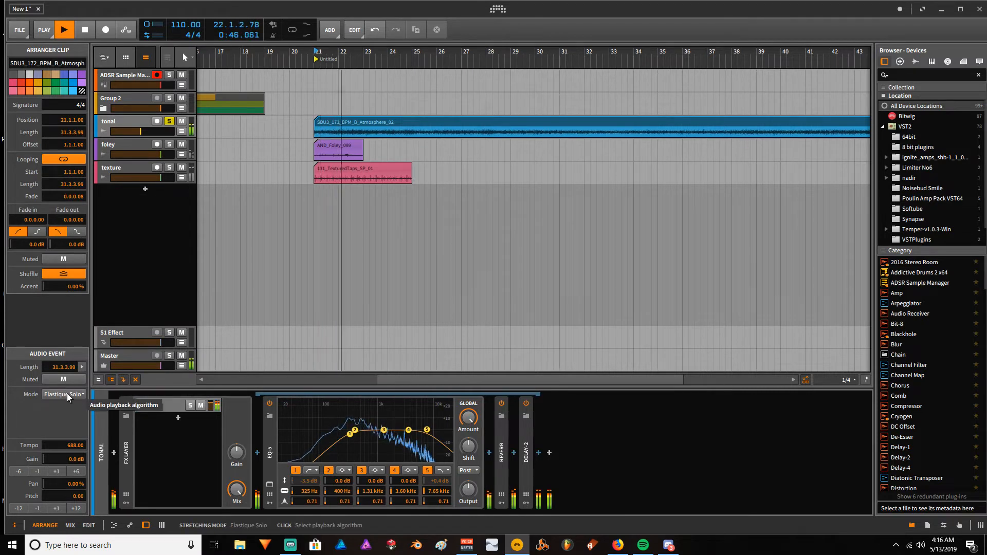
left_click(67, 393)
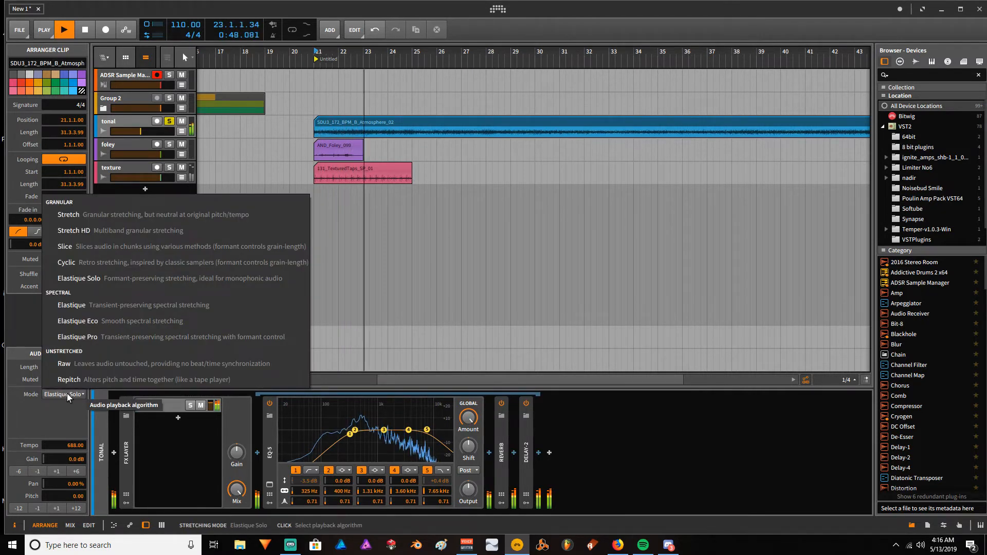
left_click(389, 277)
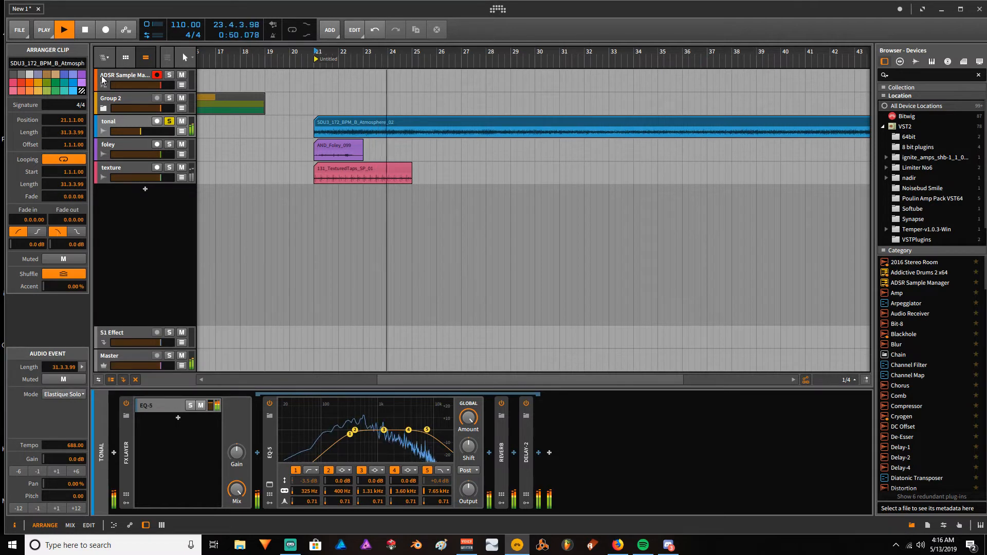
key("space")
Stretch the AND_Foley_099 clip to 16 bars by doubling its length three times
left_click(333, 149)
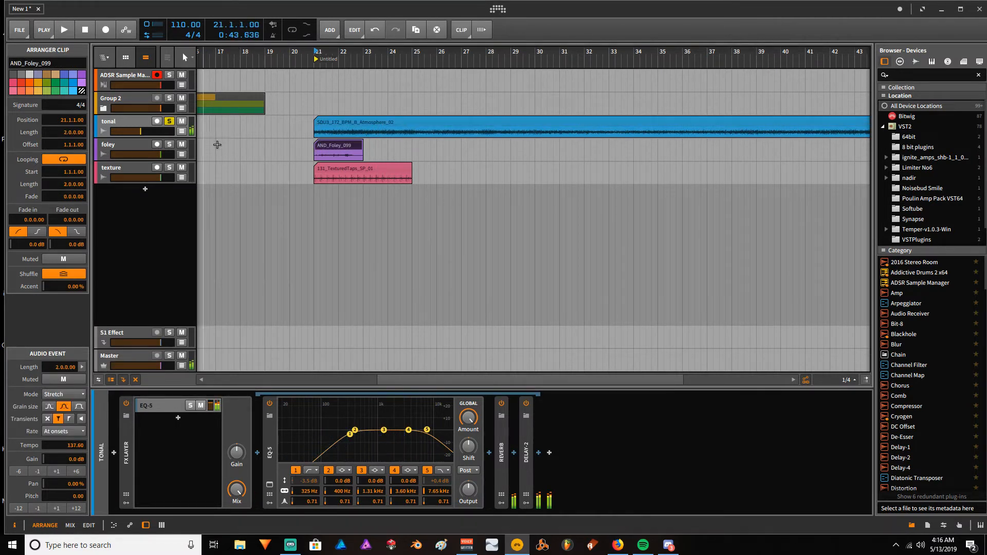
left_click(484, 30)
left_click(484, 30)
left_click(483, 29)
Unsolo the tonal track and lower the texture track's volume while playing all tracks from bar 21
key("space")
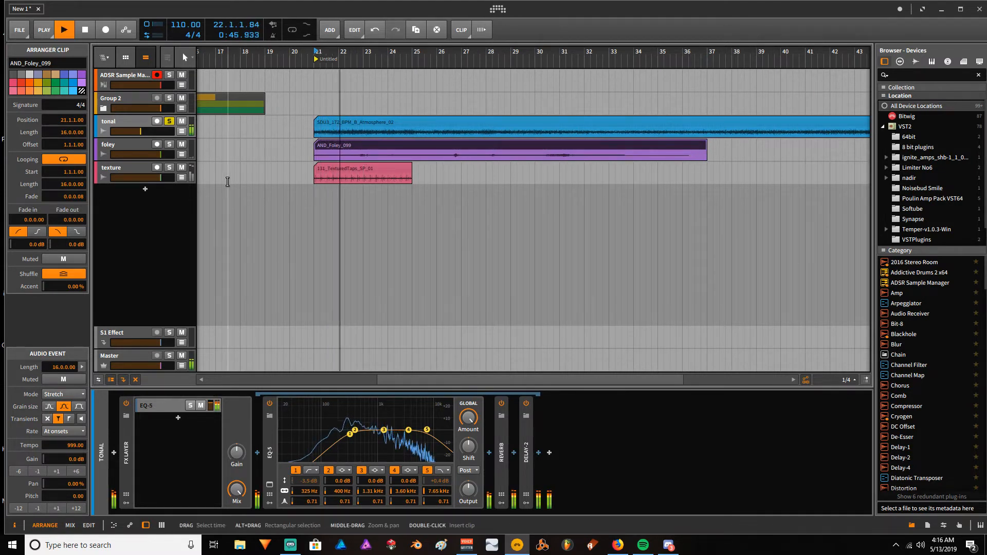
left_click(169, 121)
key("space")
key("space")
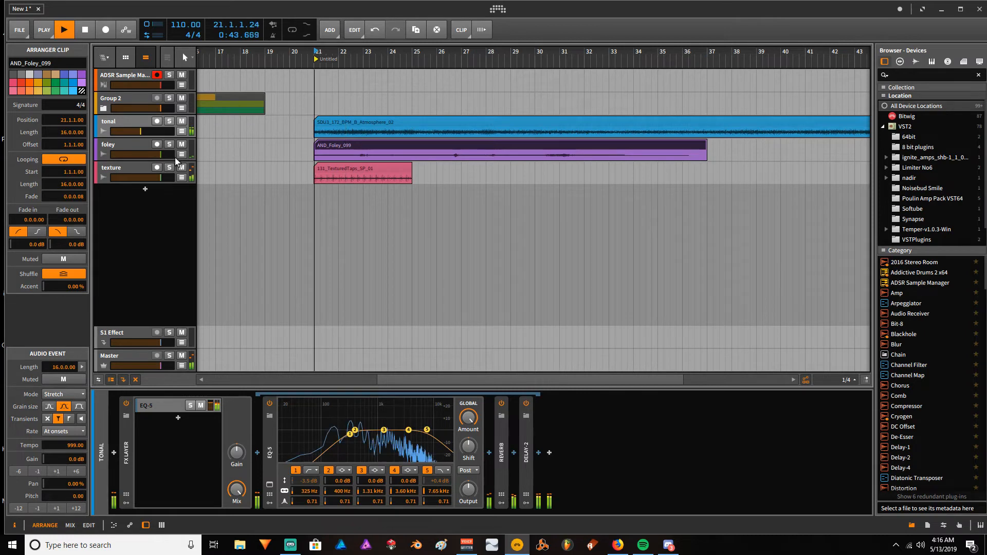
key("F2")
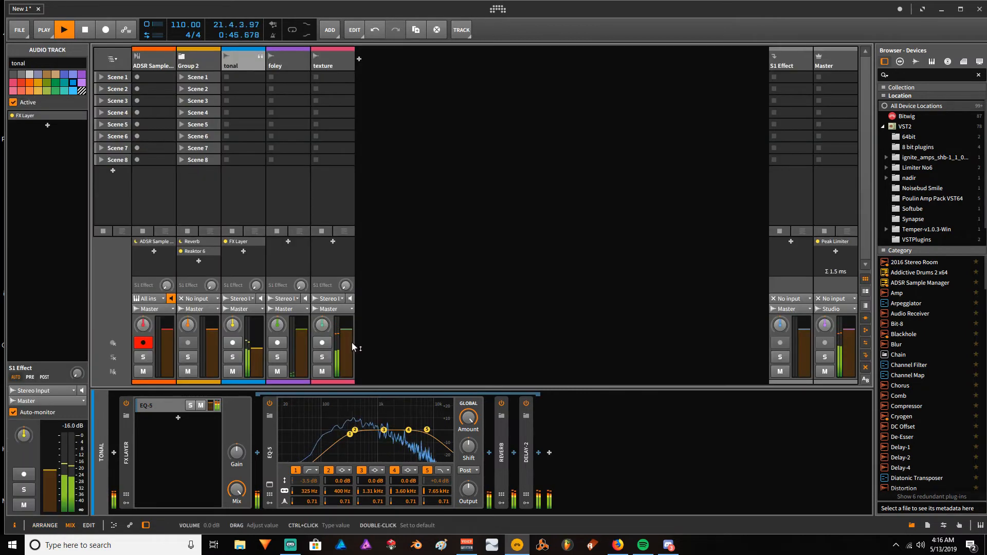
key("F1")
key("space")
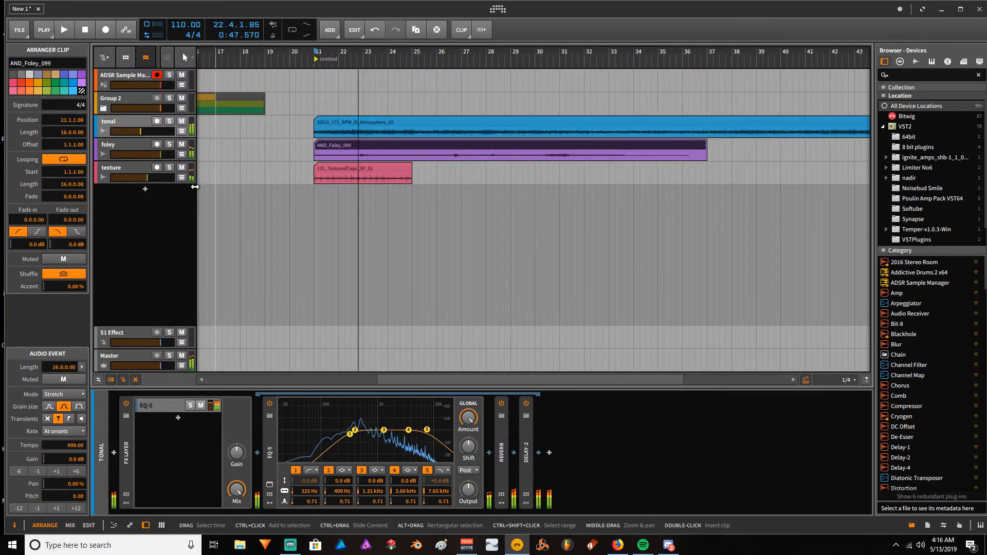
Mute the 131_TexturedTaps_SP_01 clip and listen to the remaining tonal and foley layers
left_click(333, 169)
key("m")
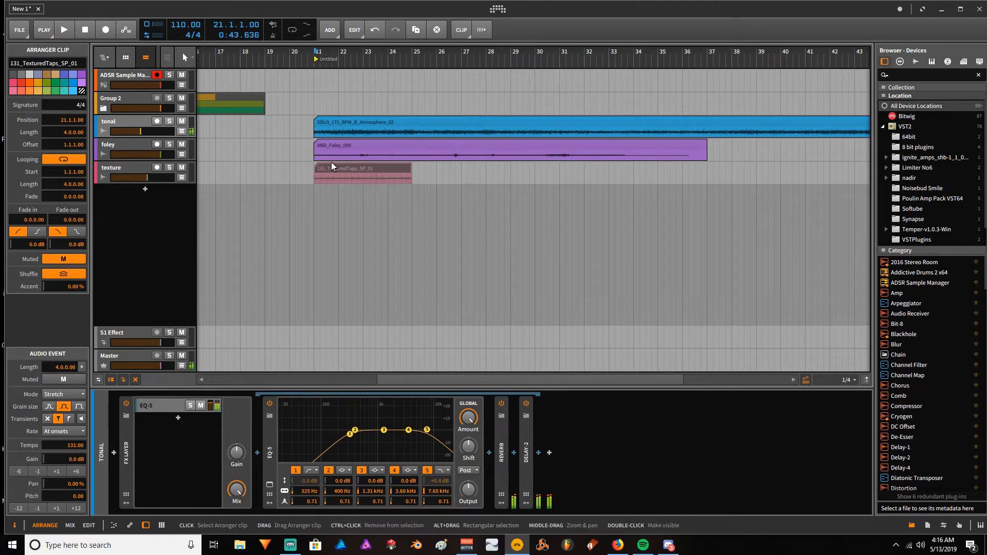
key("space")
left_click(128, 143)
key("space")
Copy the tonal track's FX Layer onto the foley track and expand the copied layer's chain and Reverb
left_click(136, 128)
right_click(124, 437)
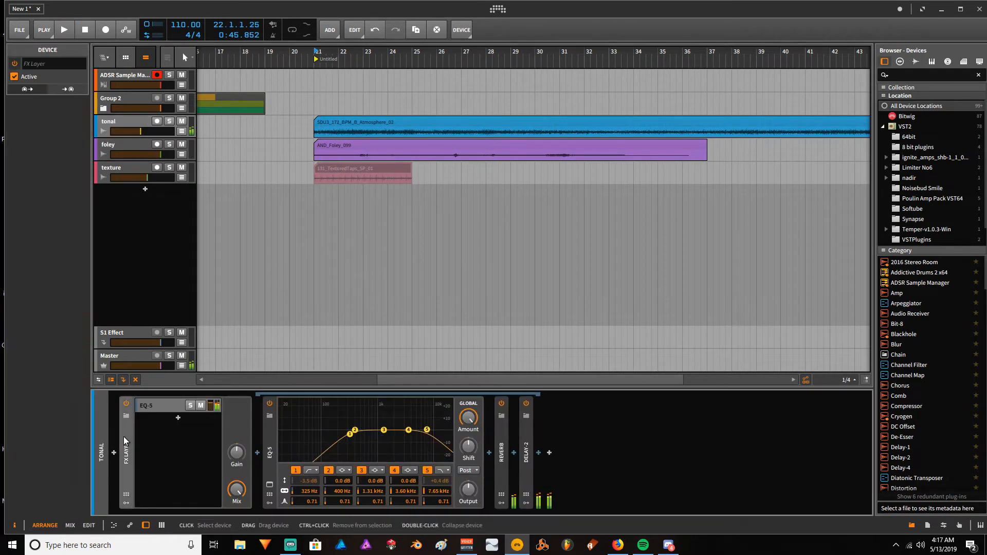
left_click(171, 447)
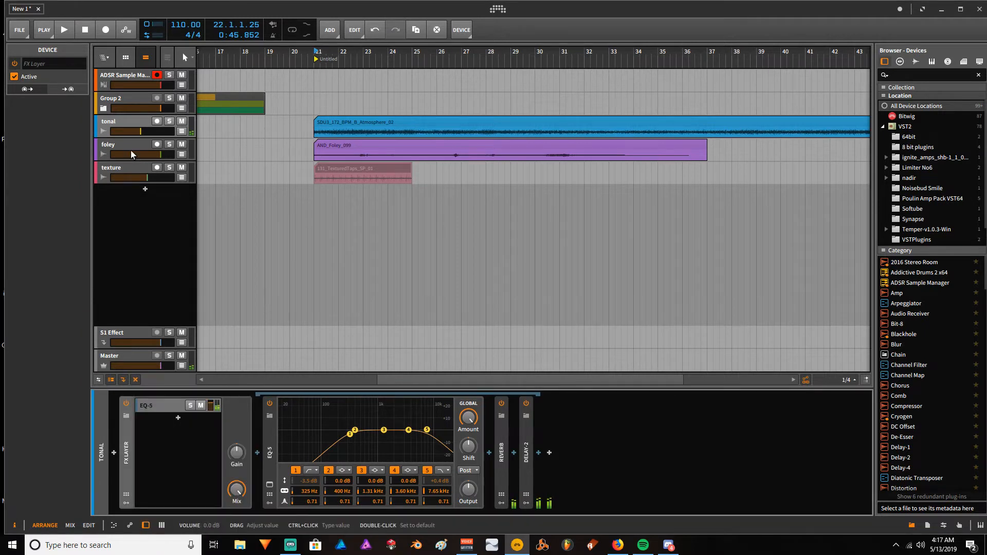
left_click(131, 152)
right_click(195, 437)
left_click(248, 443)
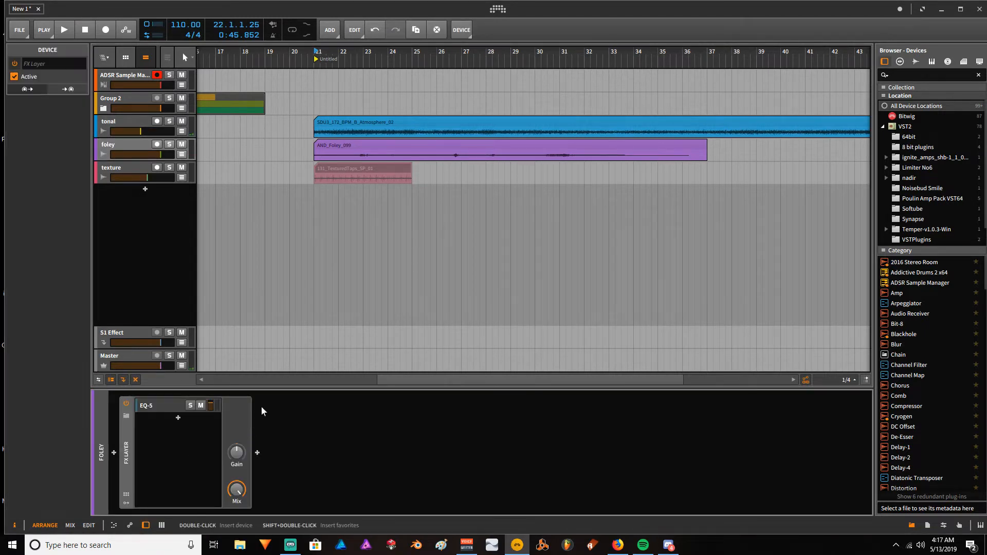
double_click(162, 410)
left_click(161, 410)
double_click(501, 459)
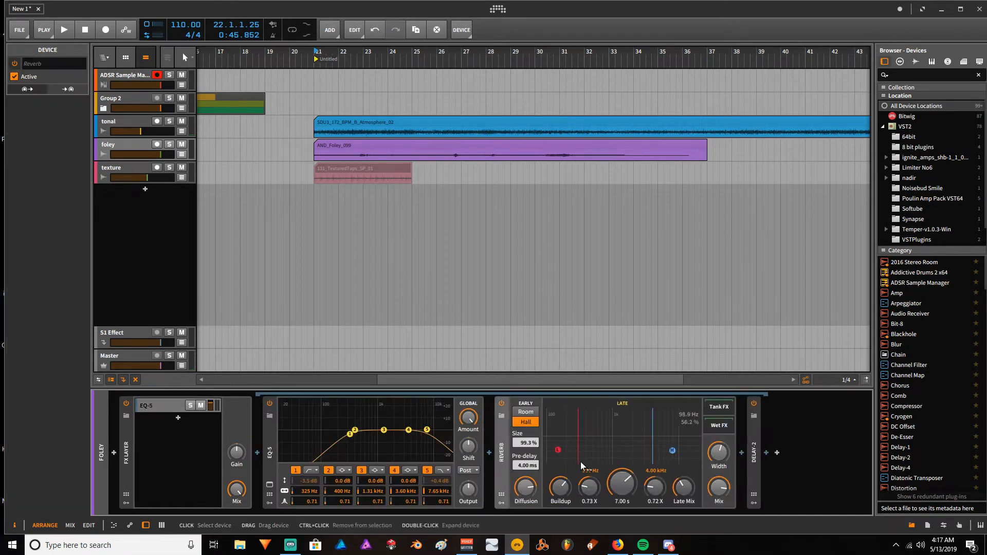
During playback, raise the foley clip's gain by 6 dB and lower the foley track's volume to -8.7 dB
key("space")
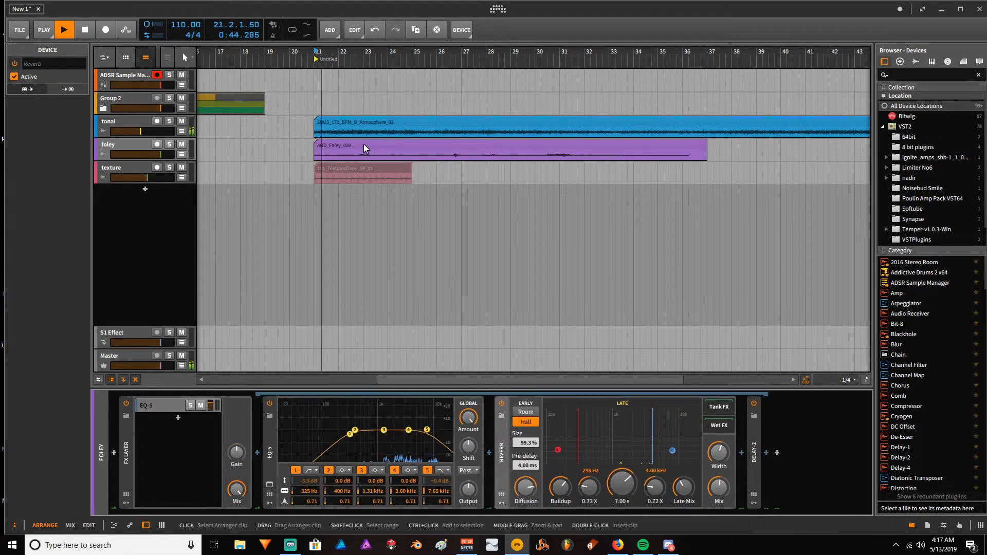
left_click(390, 148)
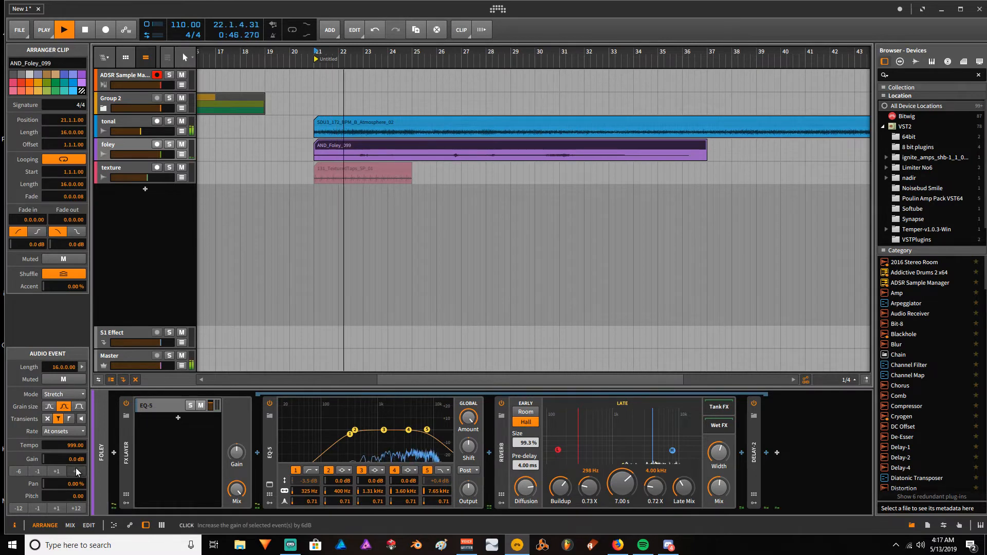
key("alt+2")
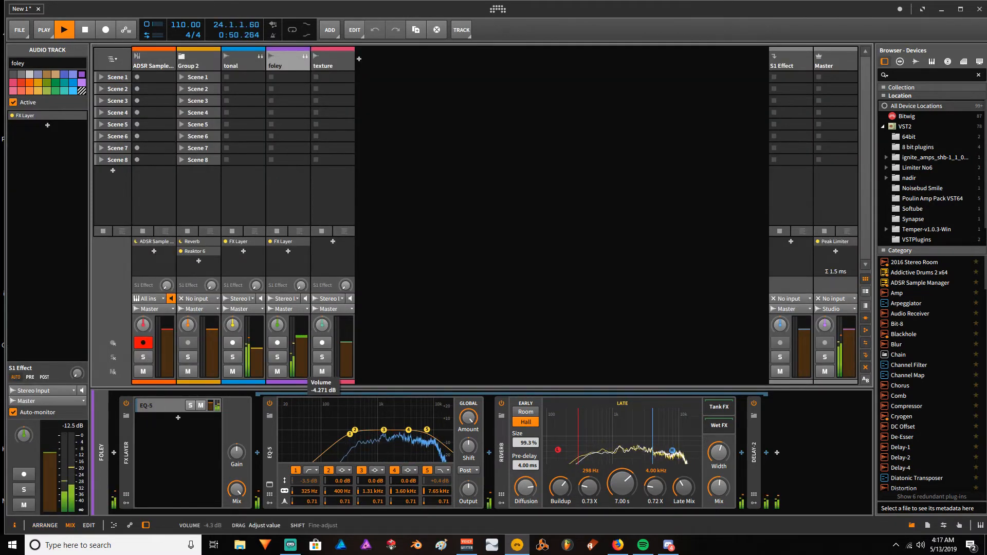
left_click_drag(301, 341, 302, 342)
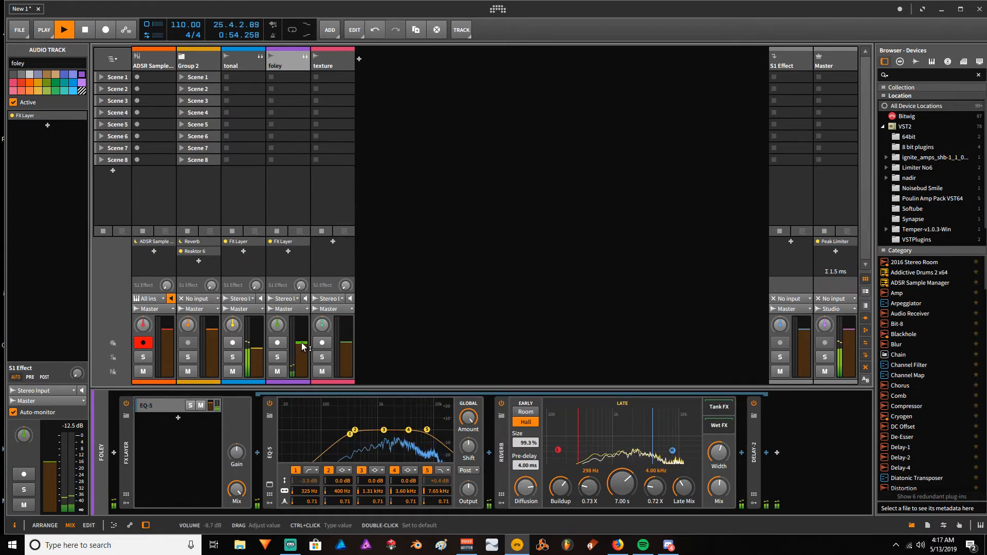
key("alt+1")
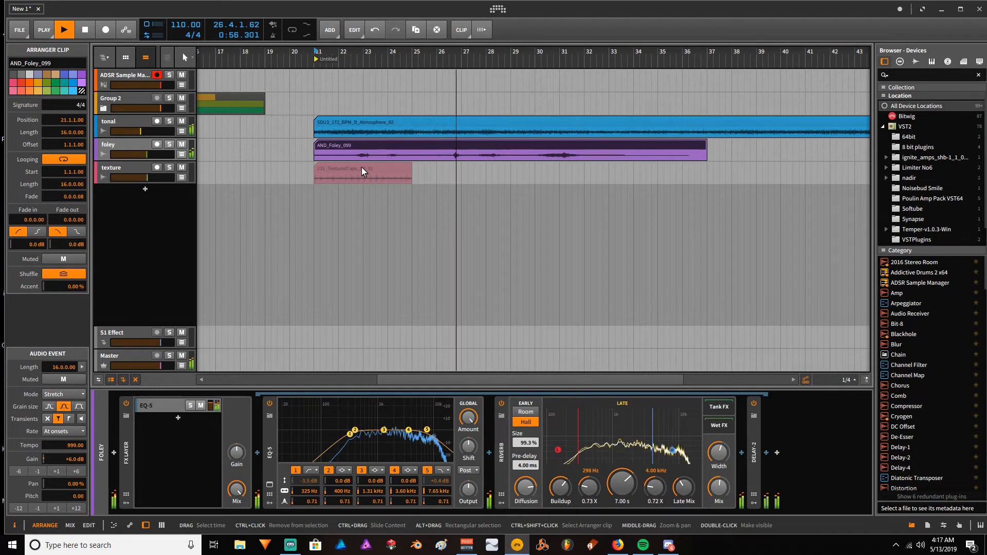
Narrow the foley EQ-5 by moving the high-pass to 552 Hz and the low-pass to 4.79 kHz, and stop playback
mouse_move(358, 434)
left_mouse_down()
mouse_move(383, 438)
mouse_move(366, 437)
left_mouse_up()
left_click_drag(426, 433, 414, 438)
left_click(86, 31)
Unmute the 131_TexturedTaps_SP_01 clip, double its length three times, and play from bar 21
left_click(333, 170)
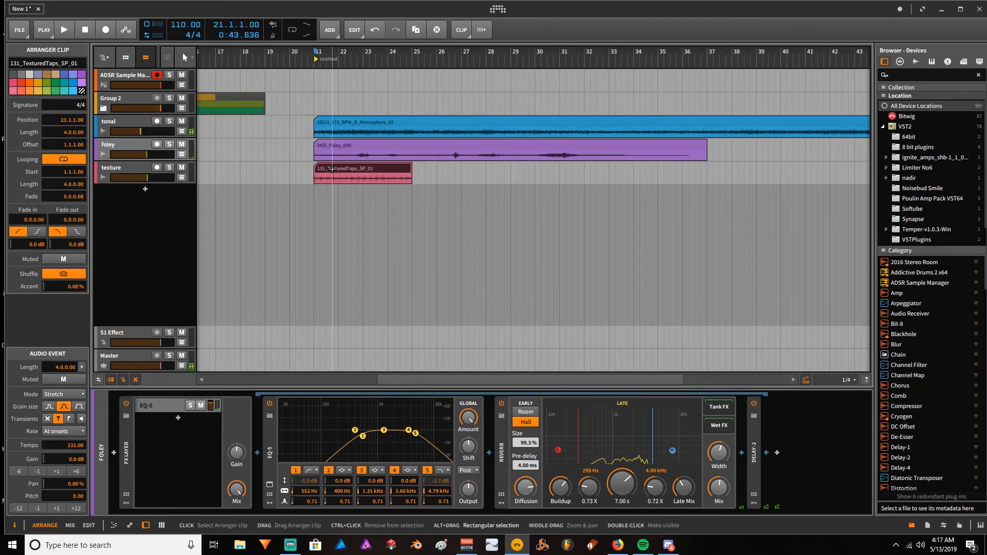
triple_click(486, 26)
key("space")
Paste the copied FX Layer onto the texture track and expand the device chain of its EQ-5 layer
left_click(149, 164)
key("alt+2")
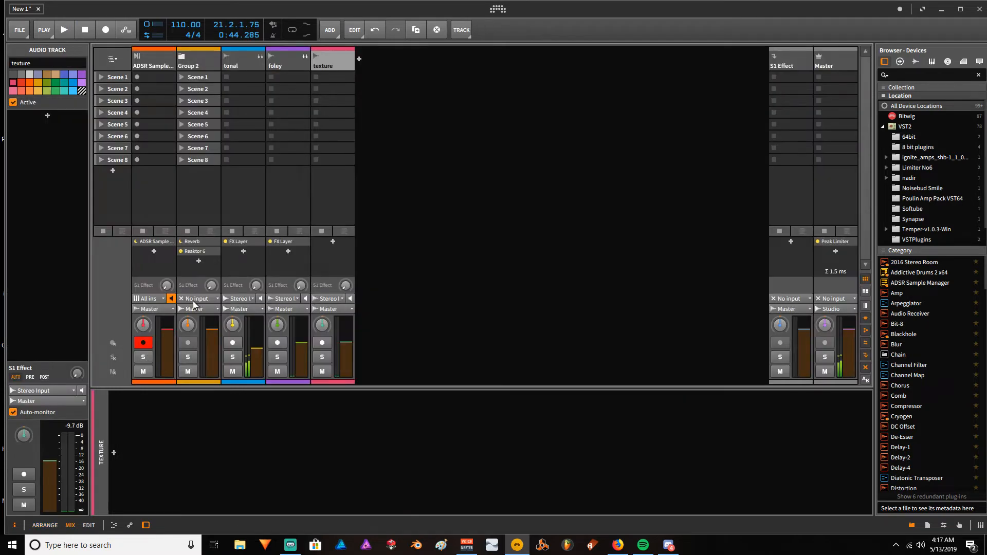
right_click(182, 447)
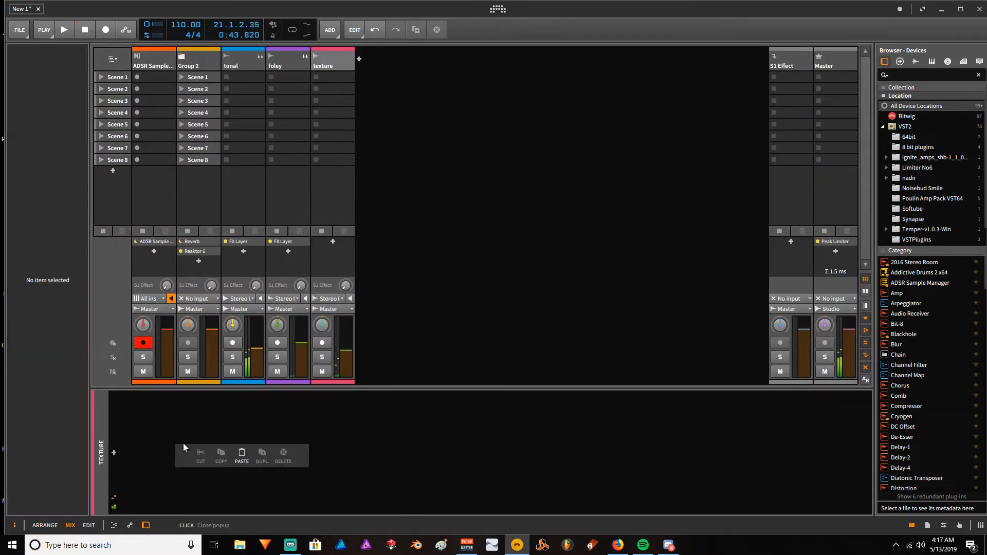
left_click(236, 457)
left_click(163, 406)
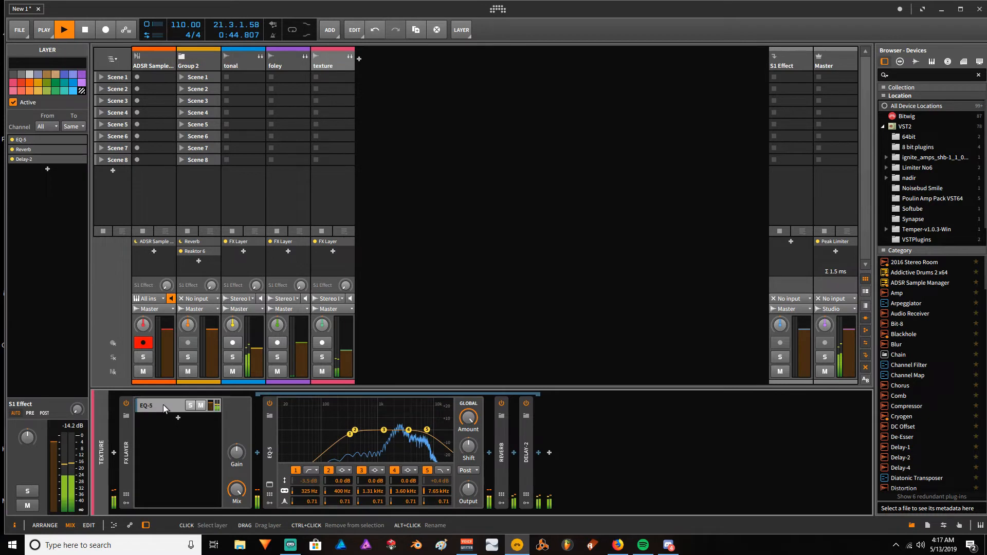
double_click(171, 408)
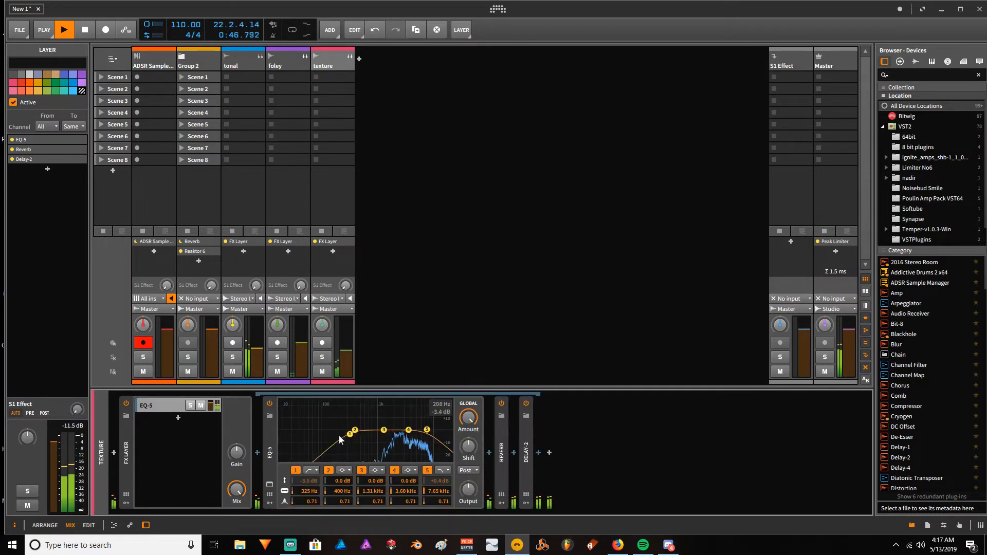
Raise the texture EQ-5's high-pass to 917 Hz at -12.3 dB, and expand the Reverb to adjust its mix
left_click_drag(353, 437, 381, 450)
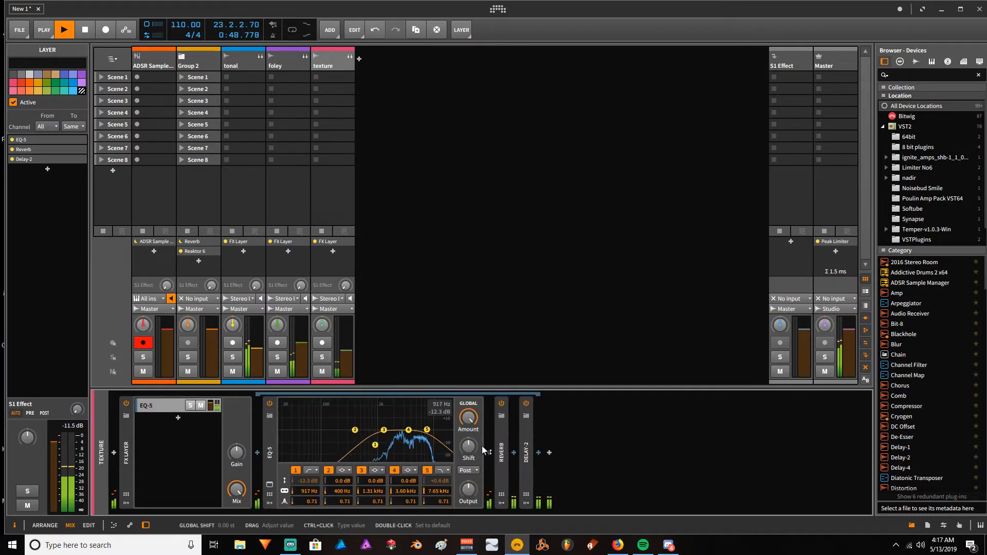
left_click(502, 452)
left_click_drag(719, 487, 719, 488)
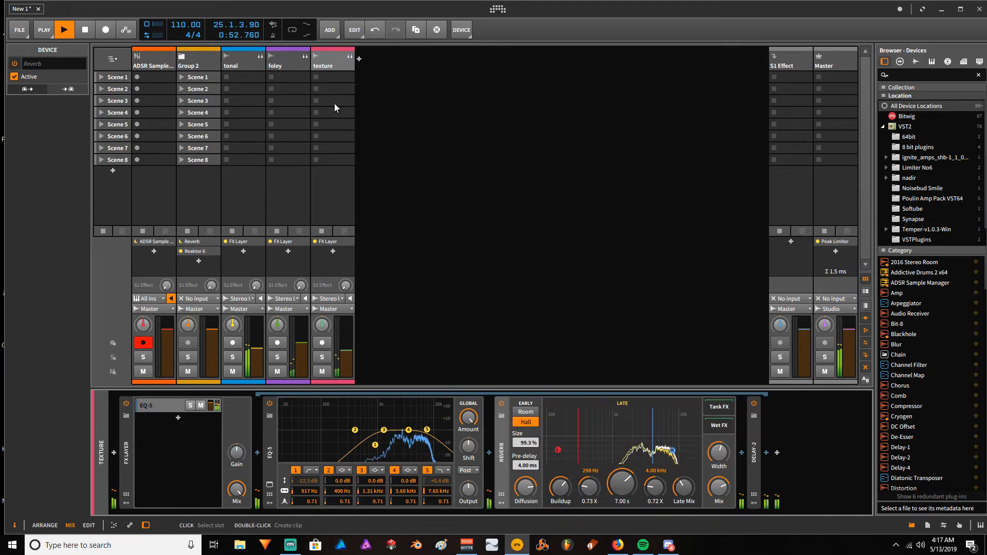
Split the tonal clip at bar 37 where the foley clip ends, delete the remainder, and stop playback
key("alt+1")
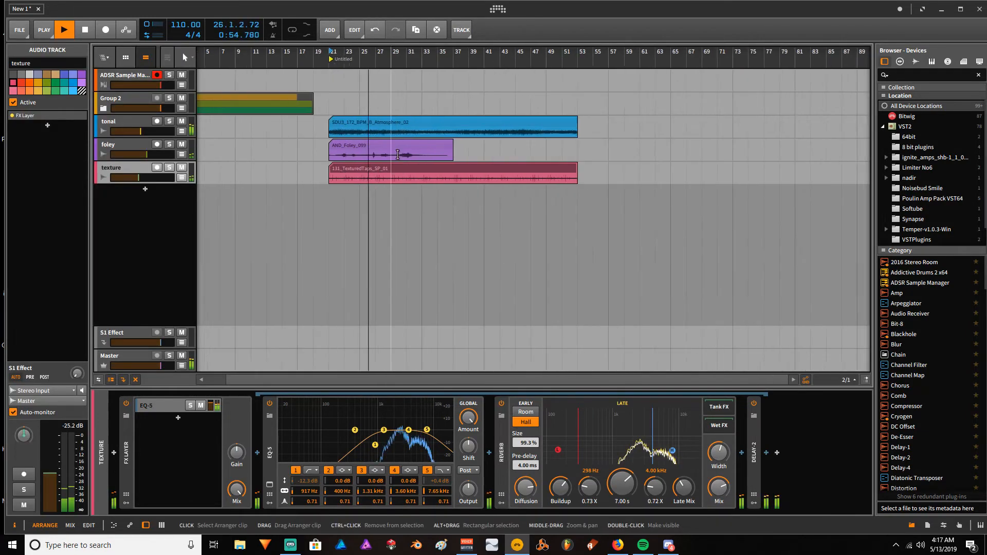
scroll(476, 127, "up", 3)
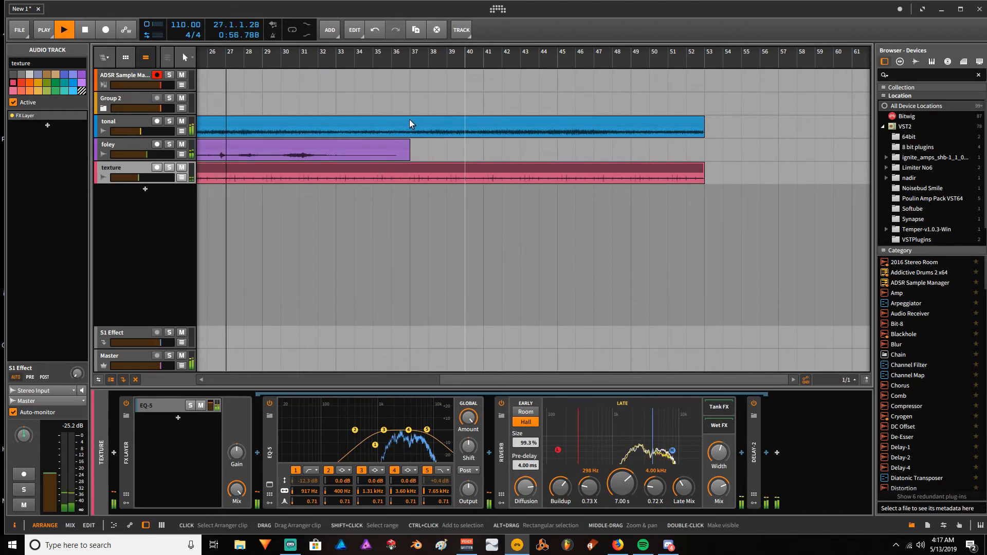
key("5")
left_click(410, 124)
left_click(447, 122)
key("Delete")
left_click(85, 29)
scroll(277, 86, "left", 5)
scroll(326, 127, "down", 2)
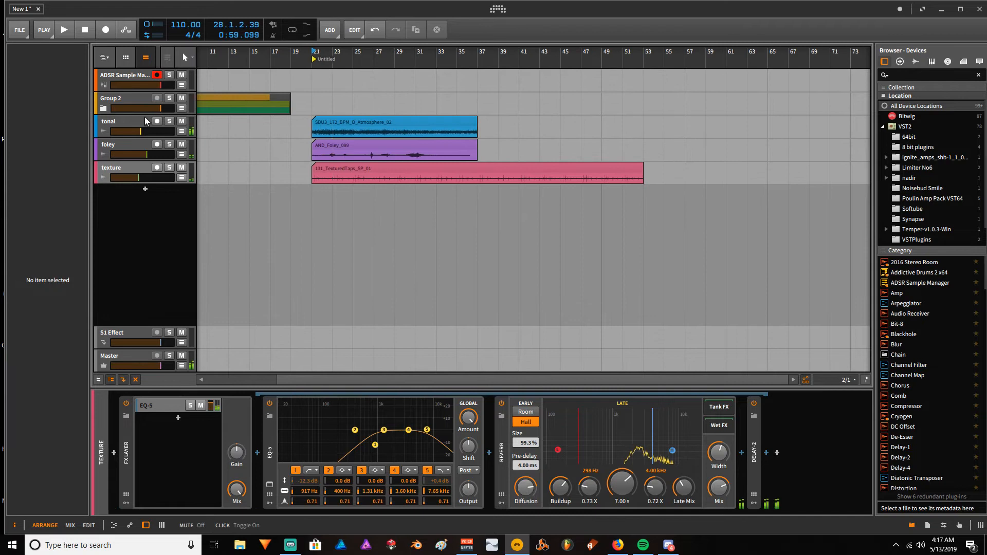
Insert a Tool device after Delay-2 in the tonal track's FX Layer chain
left_click(128, 125)
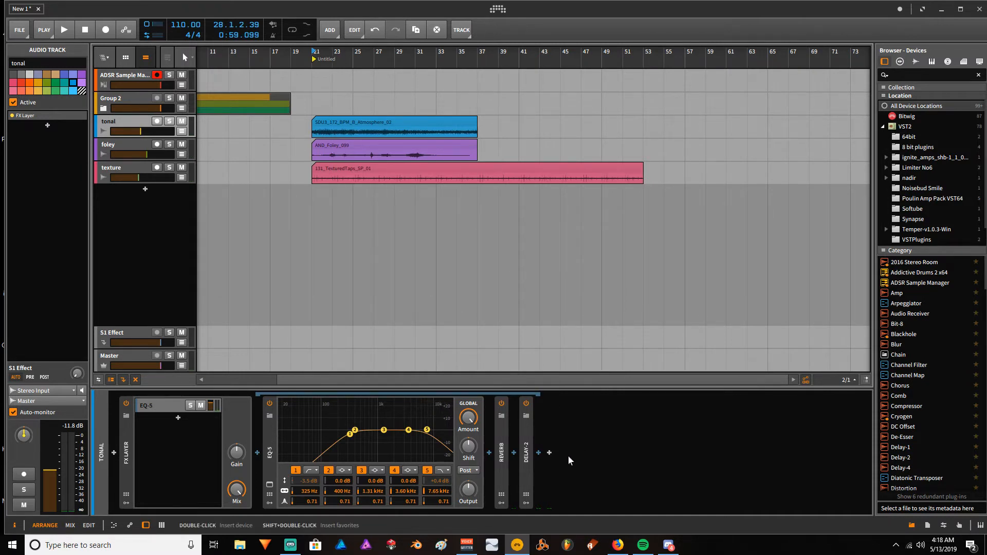
left_click(539, 452)
type("too")
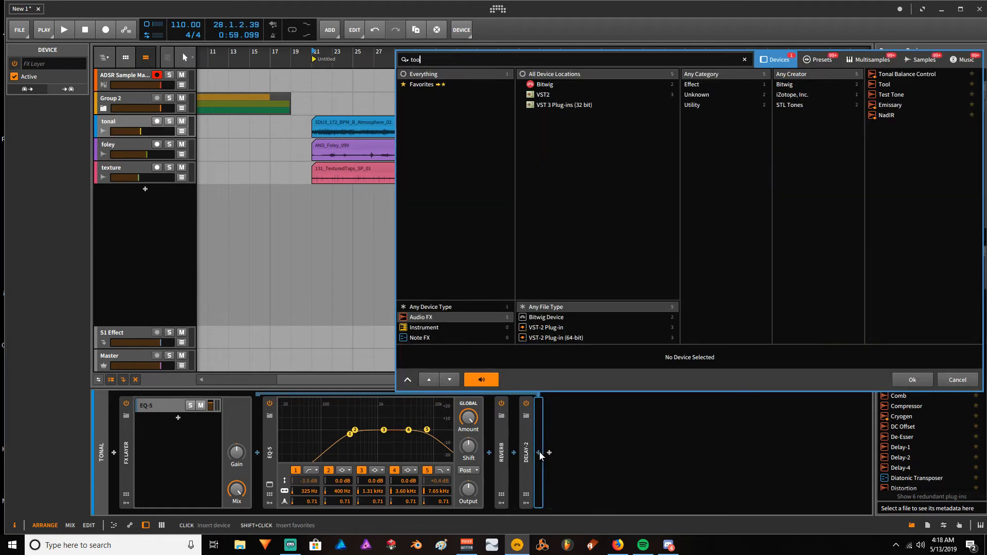
double_click(883, 74)
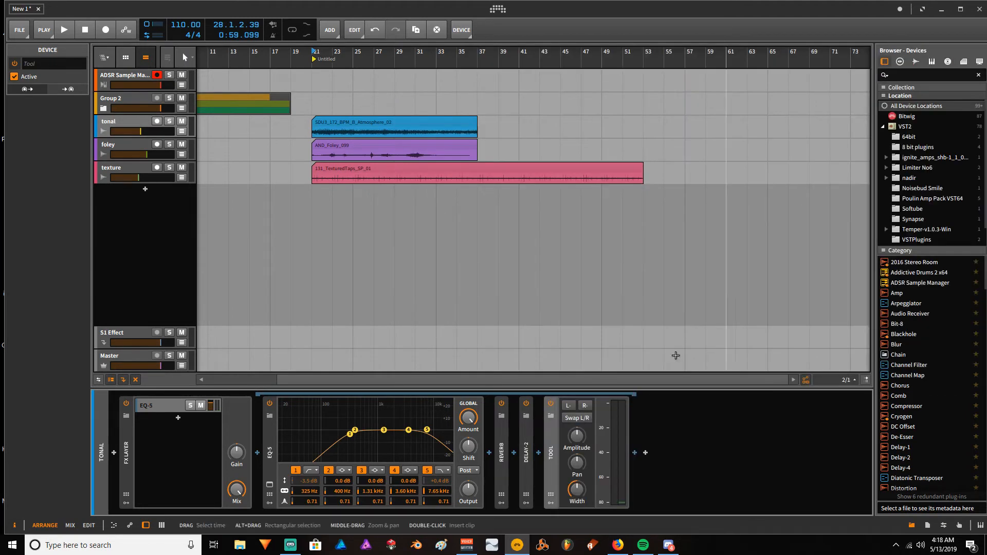
Add an LFO modulator to the Tool, modulate Pan by +0.69, and expand the LFO with its rate at 1.00 Hz
left_click(551, 504)
left_click(566, 417)
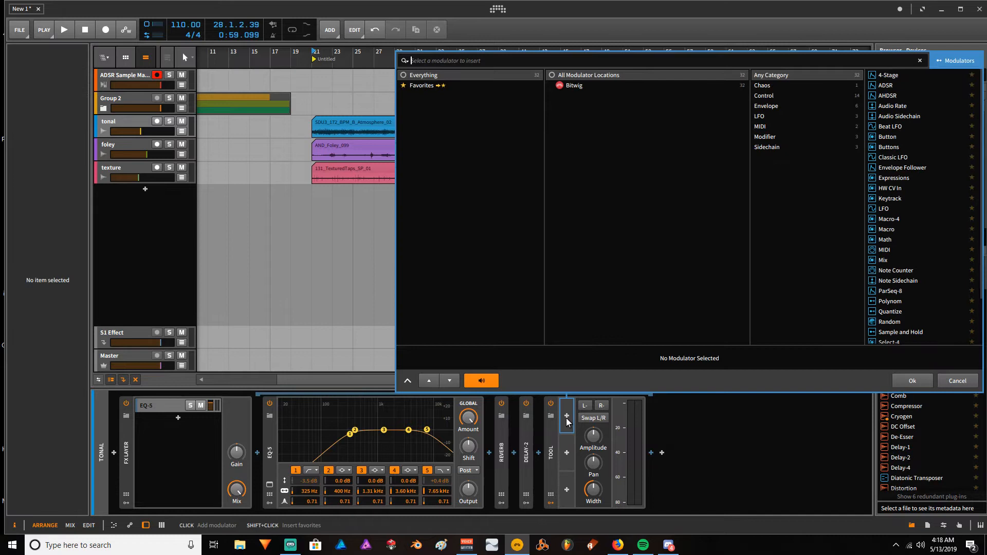
type("lf")
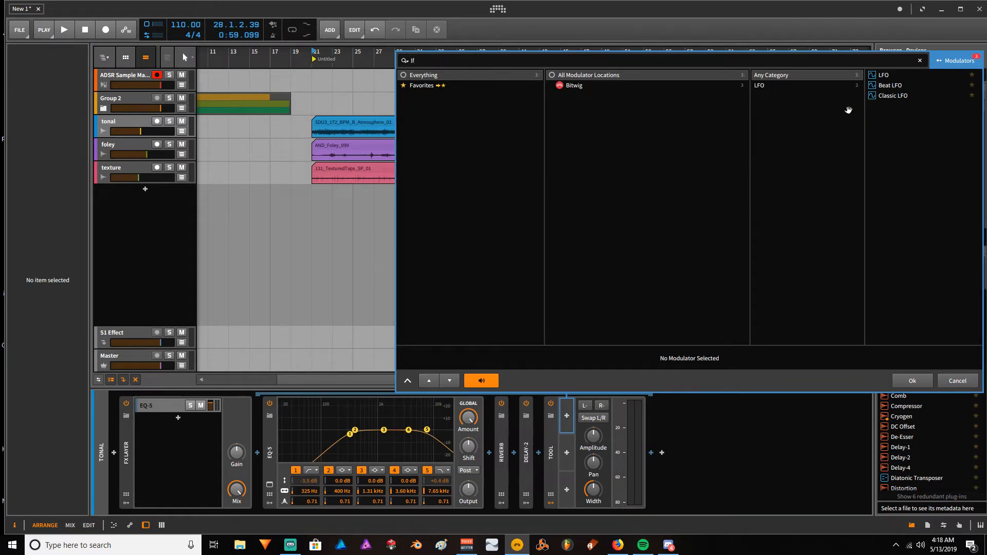
key("Return")
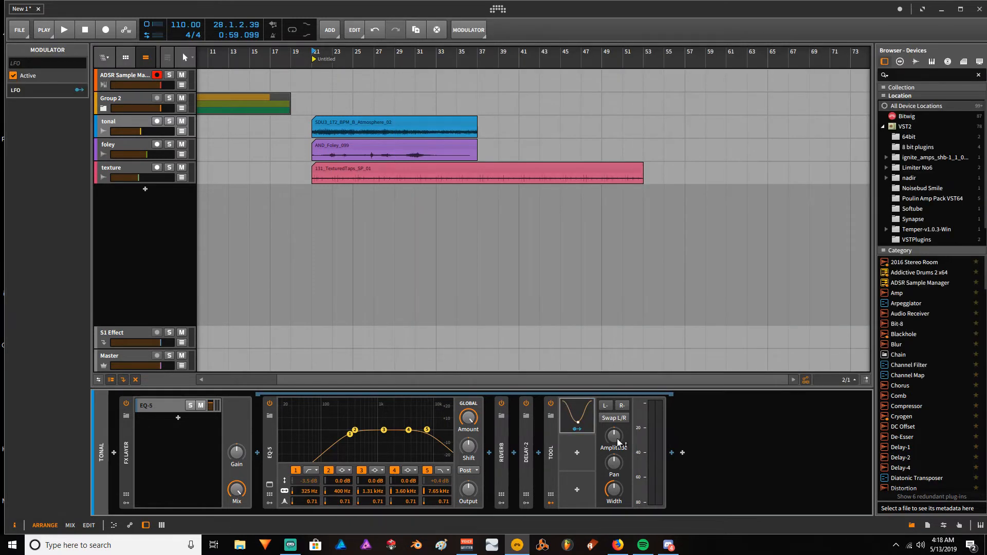
left_click_drag(577, 429, 614, 464)
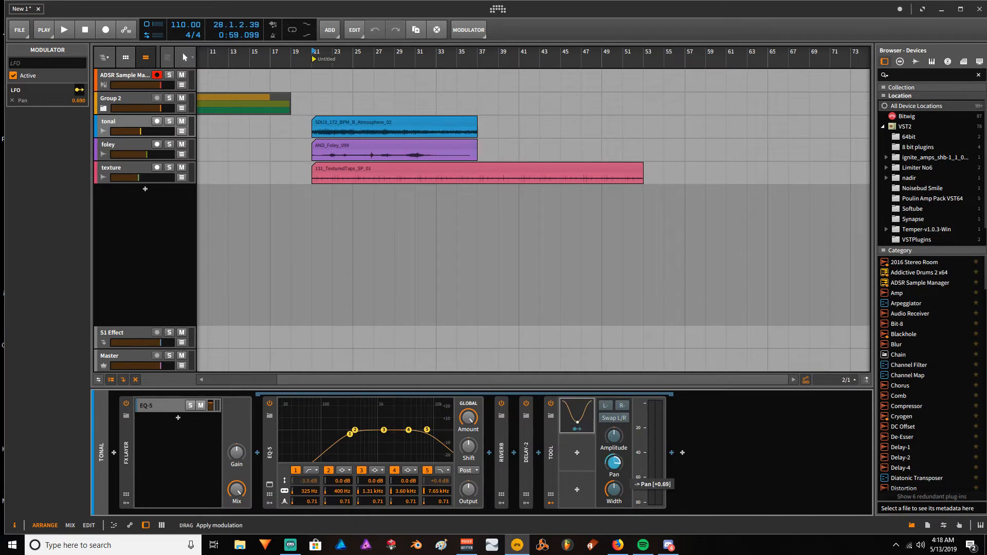
left_click(577, 418)
mouse_move(632, 417)
left_mouse_down()
mouse_move(633, 402)
mouse_move(633, 415)
left_mouse_up()
Play the arrangement to check the tonal panning and the track levels in the mixer, and stop playback
key("space")
left_click(276, 238)
key("alt+2")
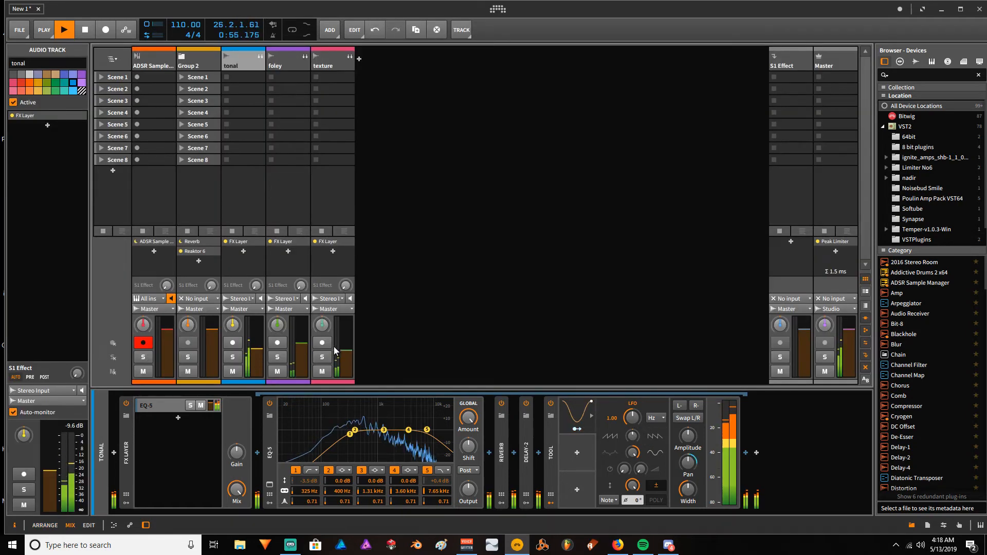
key("alt+1")
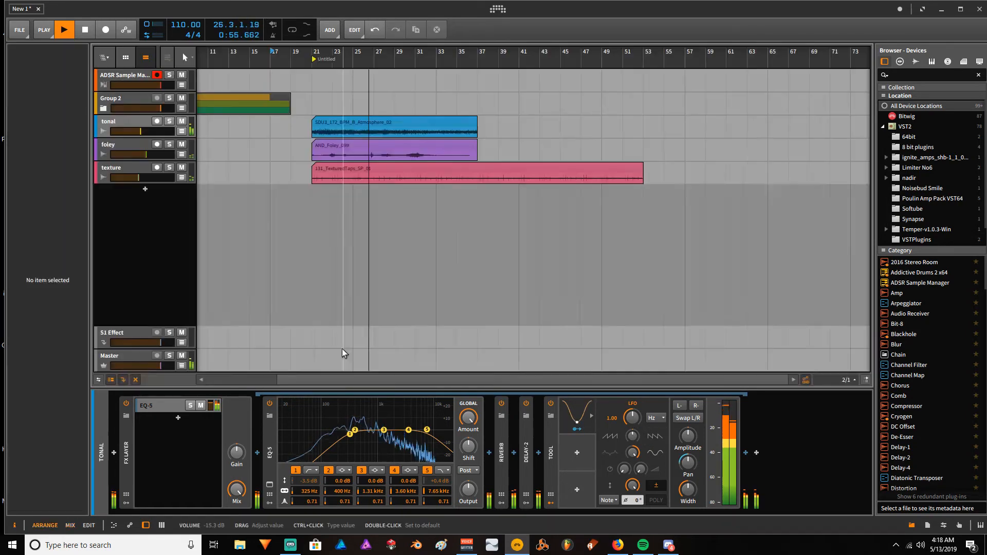
left_click(86, 32)
Group the tonal, foley and texture tracks and collapse the new group
left_click(115, 121)
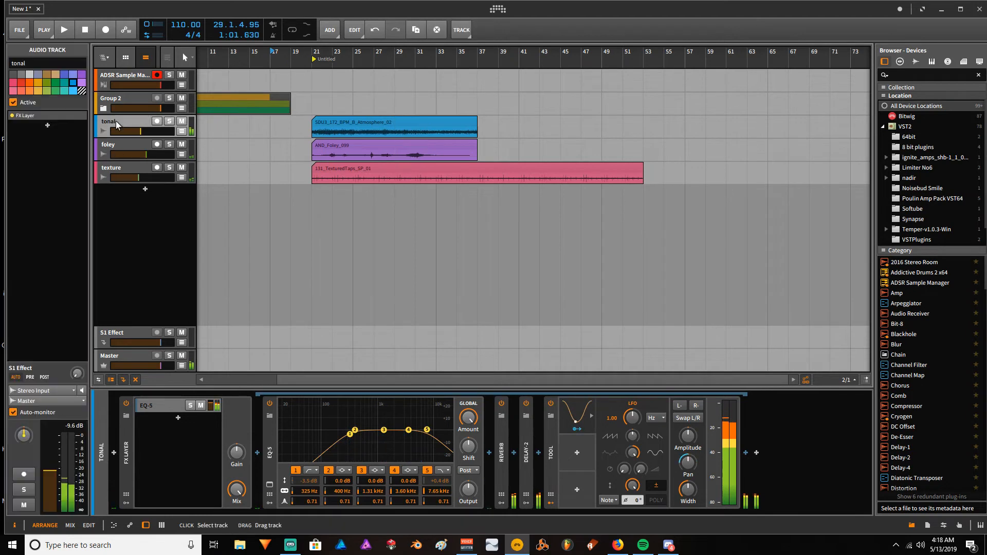
left_click(125, 167, "shift")
key("ctrl+g")
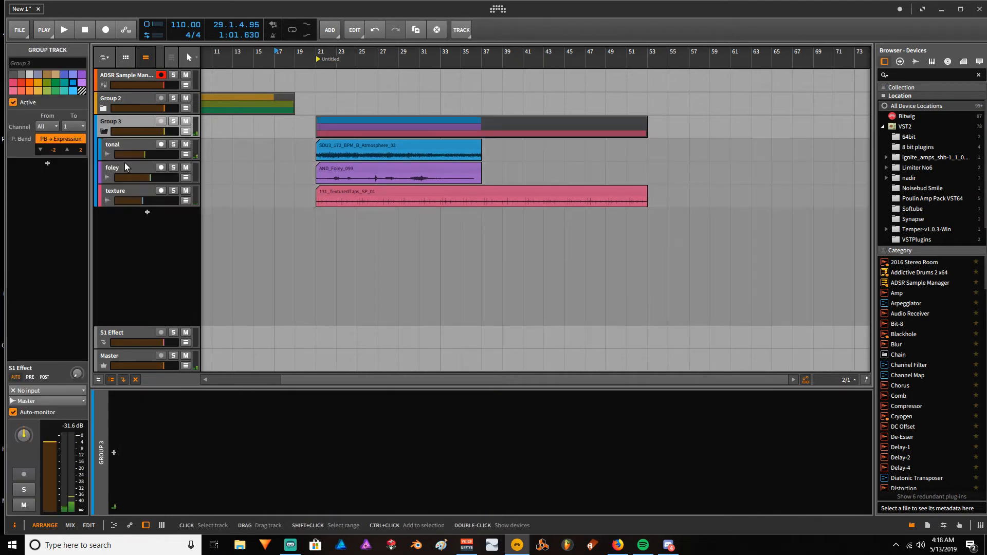
left_click(104, 132)
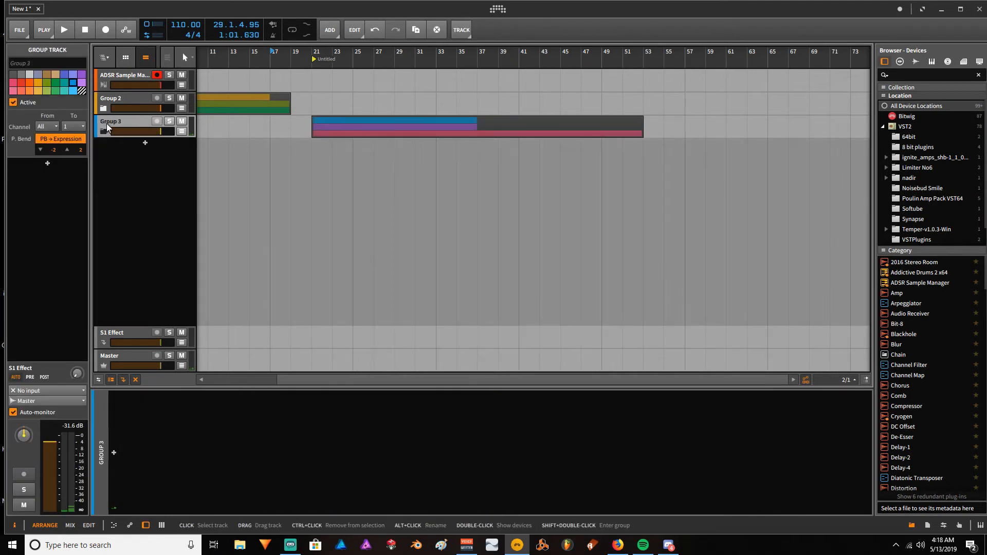
Insert a Reverb on the new ambience group track and raise its mix
left_click(115, 452)
type("re")
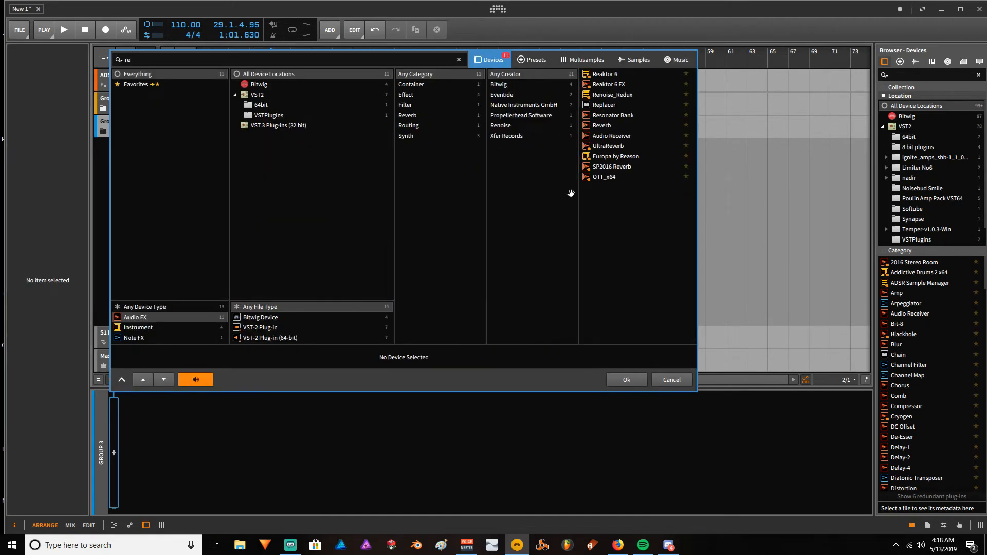
double_click(600, 126)
double_click(343, 487)
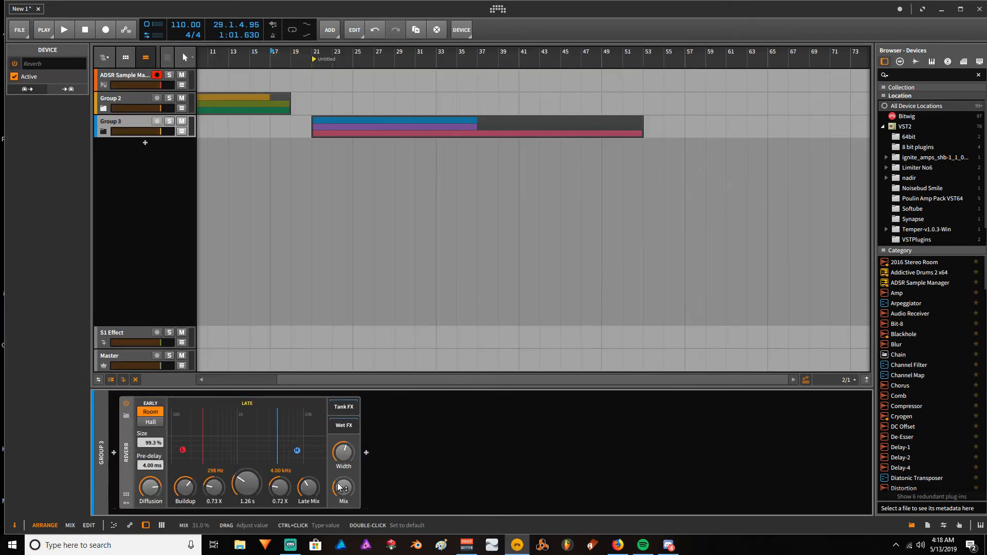
left_click(482, 490)
left_click_drag(348, 491, 348, 469)
Set the group Reverb's time to 7.00 s and its early reflections to Hall, and play from bar 21
left_click(246, 478, "ctrl")
type("7")
key("Return")
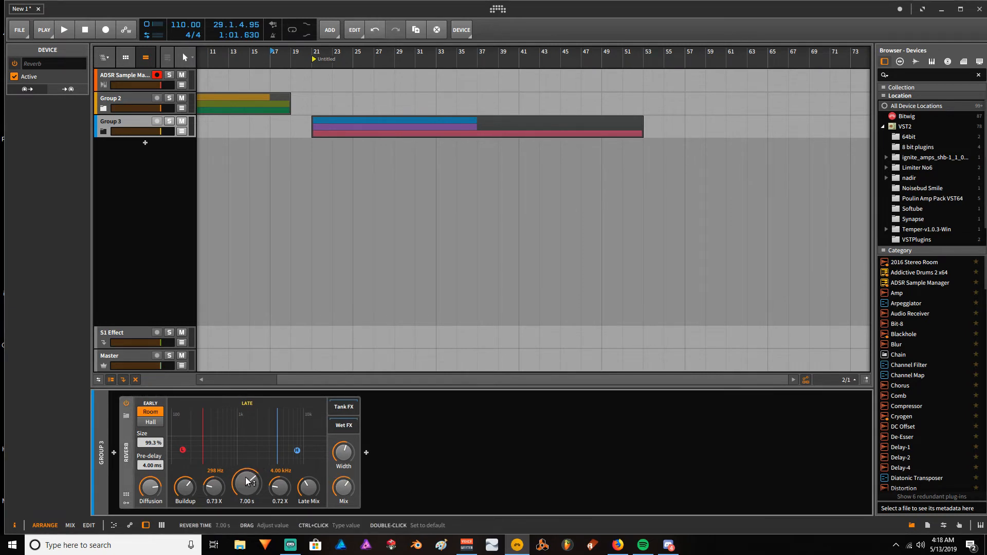
left_click(153, 424)
key("space")
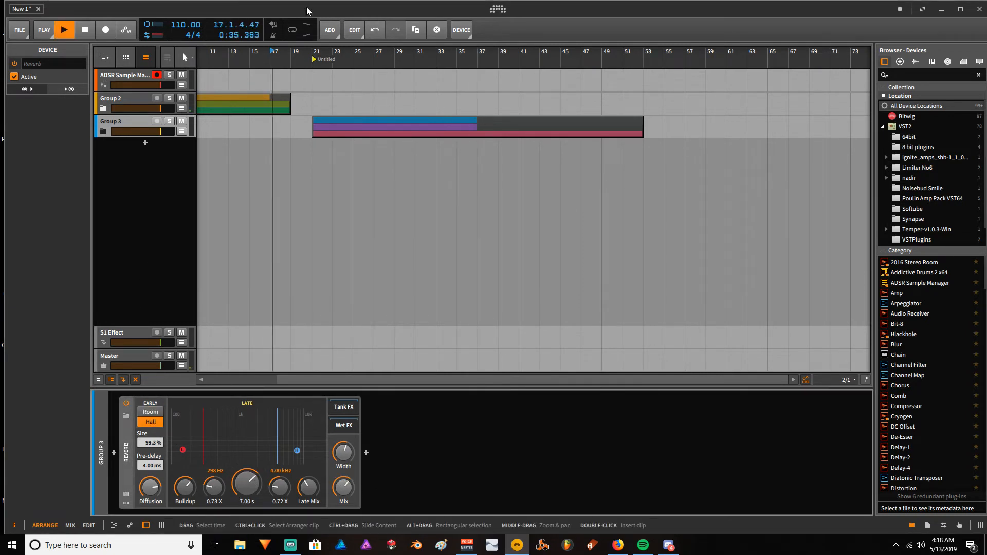
key("space")
left_click(312, 52)
key("space")
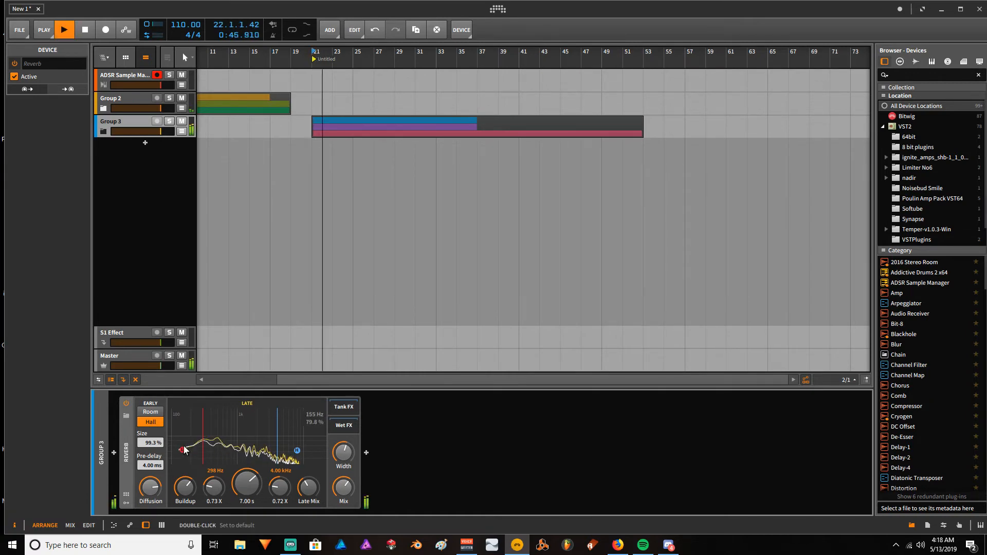
Insert an EQ-5 before the group's Reverb and make band 1 a high-pass at 226 Hz
left_click(113, 452)
type("eq")
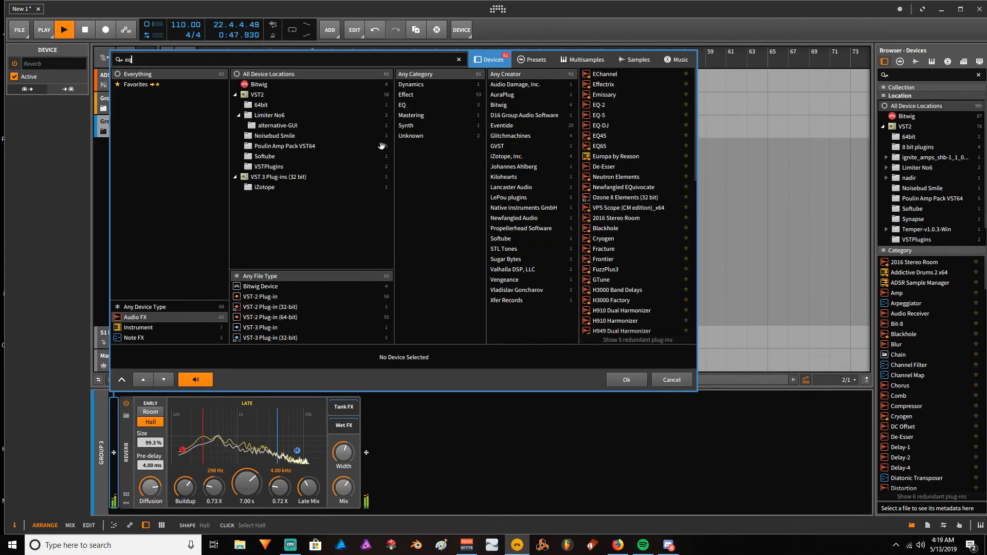
double_click(599, 84)
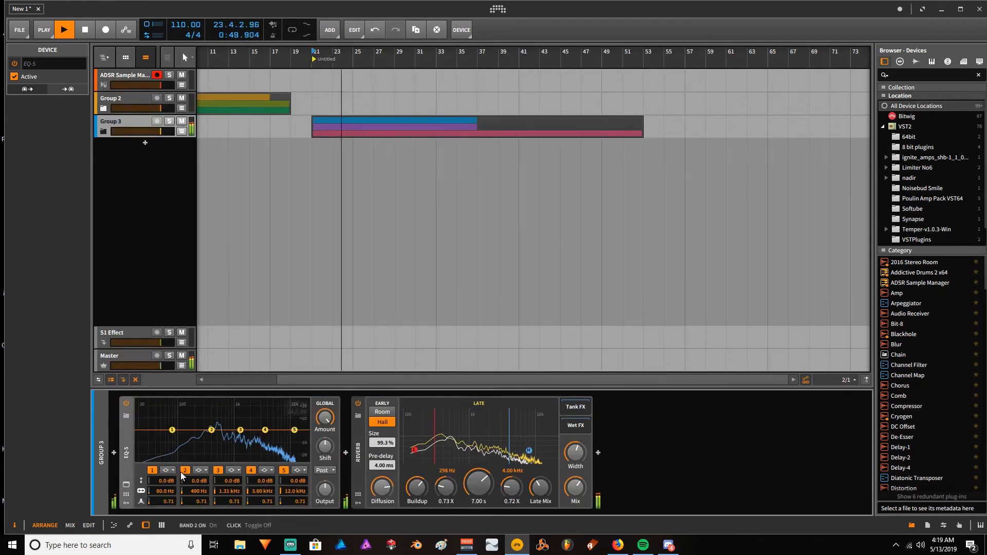
left_click(168, 471)
left_click(177, 482)
left_click_drag(172, 432, 199, 443)
Make band 5 a 2-pole low-pass at 4.24 kHz, and move band 1 to 217 Hz and band 2 to 272 Hz at -4.2 dB
left_click(300, 471)
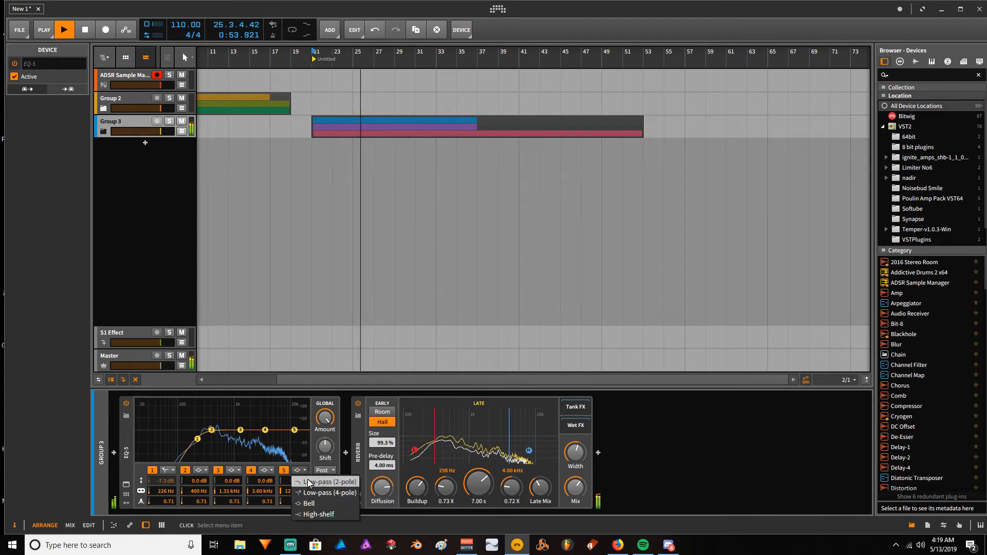
left_click(305, 481)
left_click_drag(294, 430, 268, 433)
mouse_move(197, 439)
left_mouse_down()
mouse_move(208, 431)
mouse_move(202, 436)
left_mouse_up()
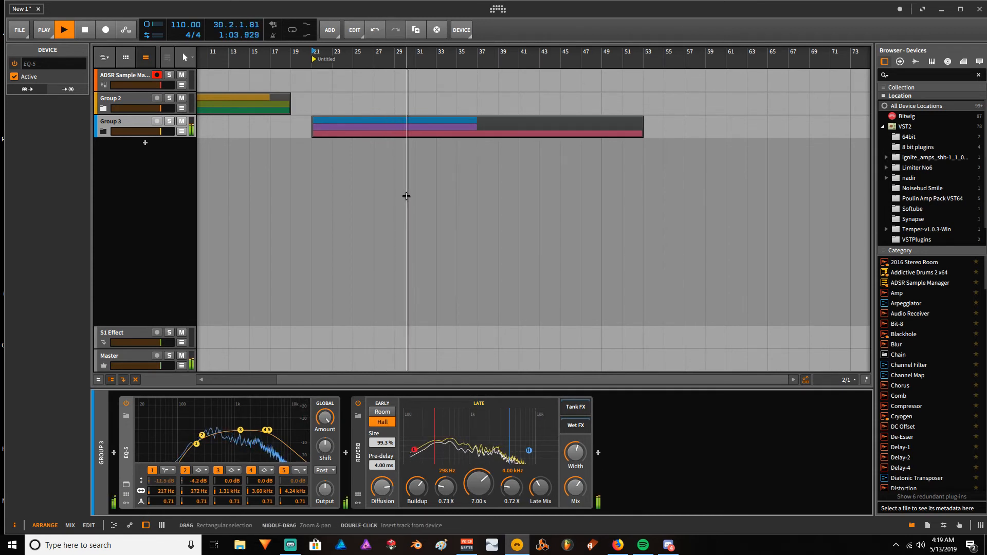
Collapse the group's Reverb, stop playback and return the playhead to the start of the song
double_click(359, 448)
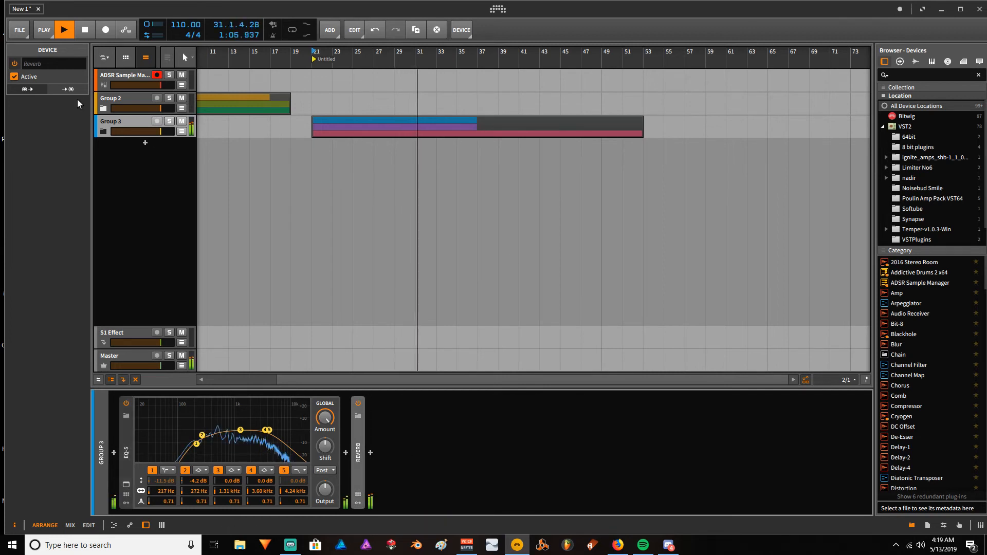
left_click(85, 30)
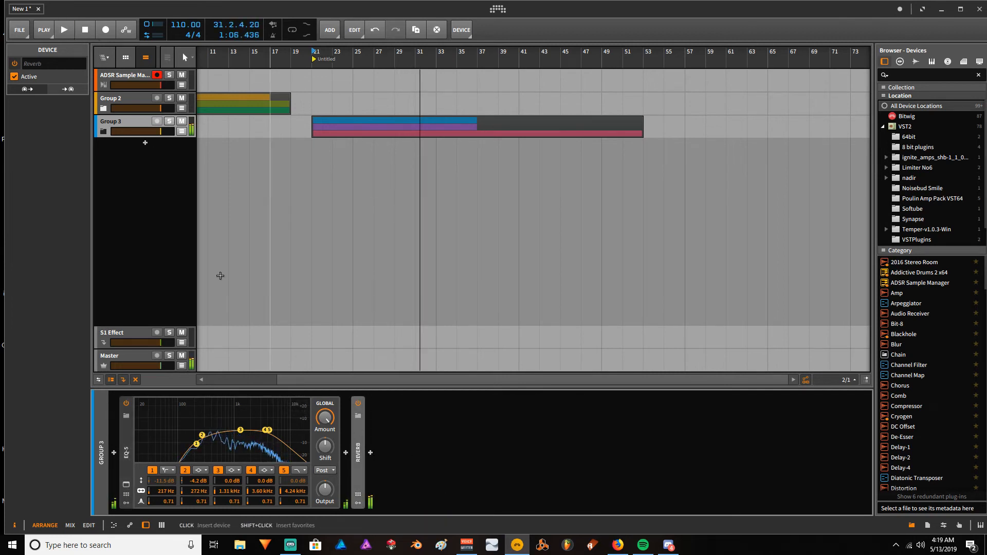
left_click(86, 30)
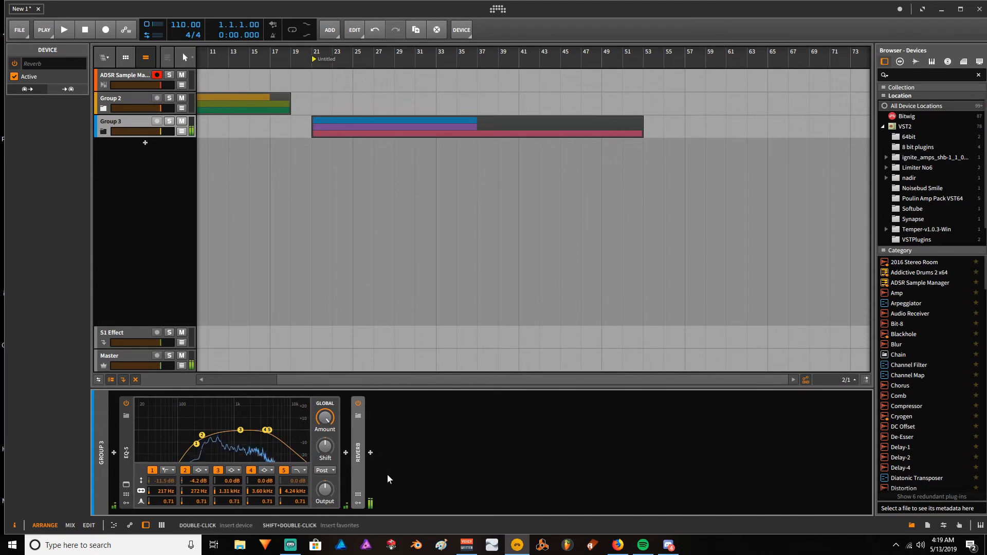
Insert Reaktor 6 after the Reverb on Group 3 and load the Stellar ensemble in its player
left_click(371, 454)
type("reak")
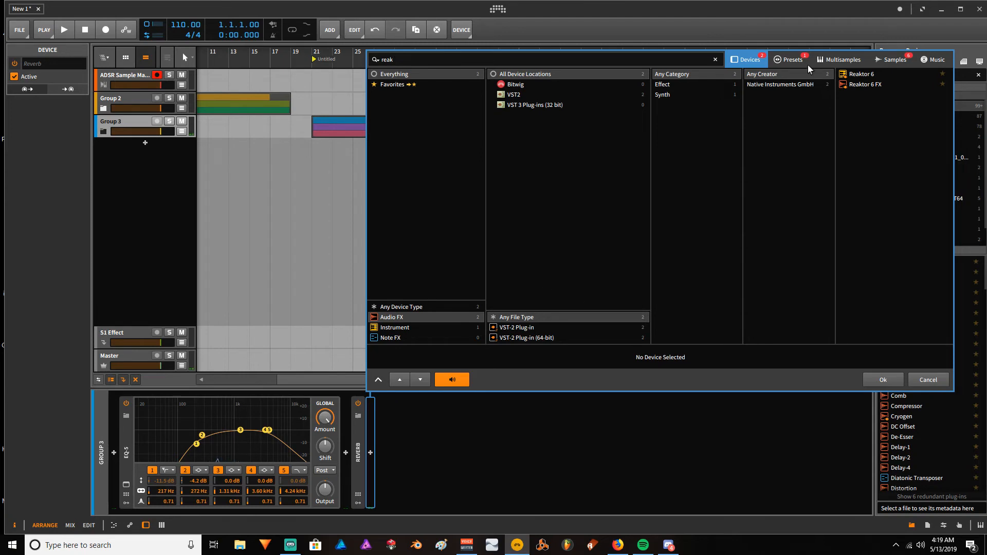
left_click(879, 83)
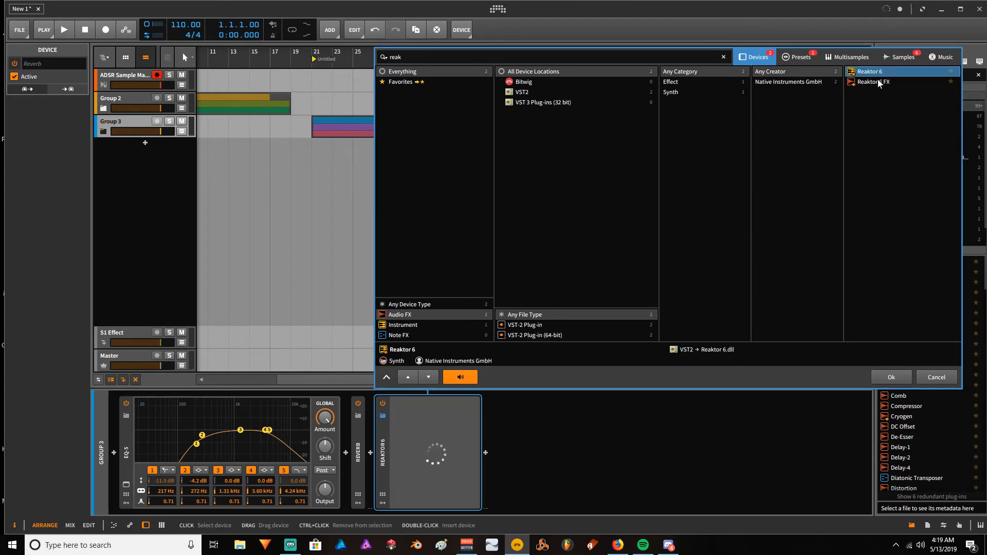
left_click(895, 376)
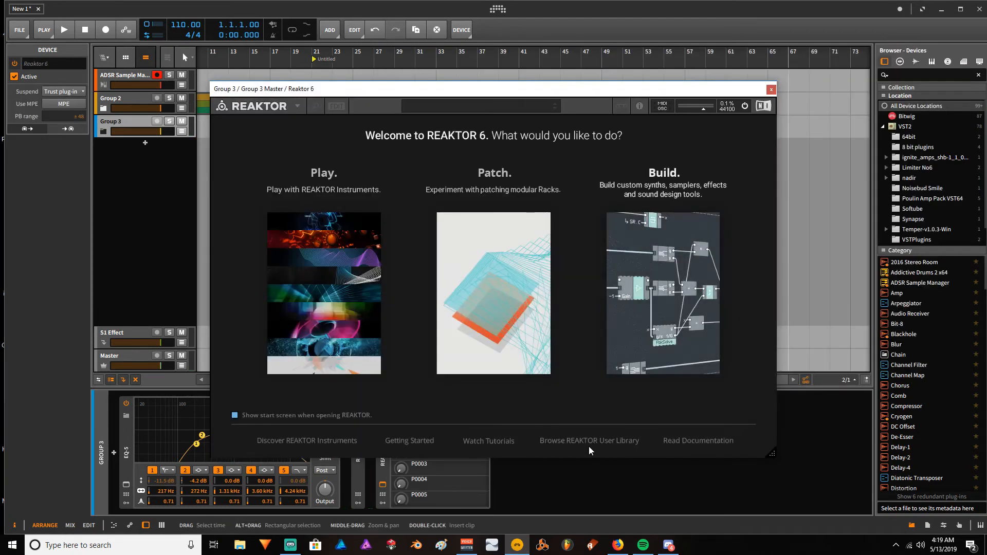
left_click(338, 271)
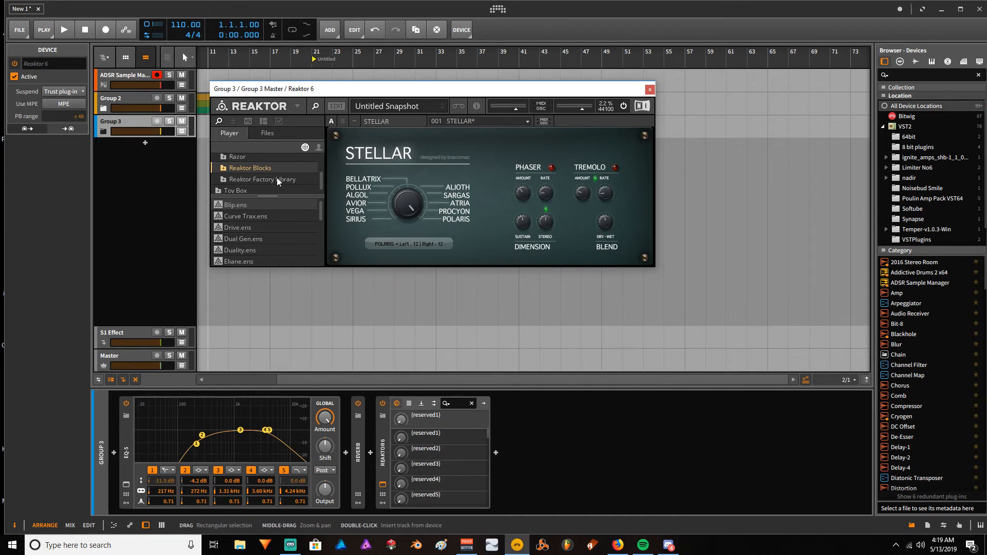
Set Stellar's dry-wet blend to 0.59 and its star choice to Sirius
left_click(604, 222)
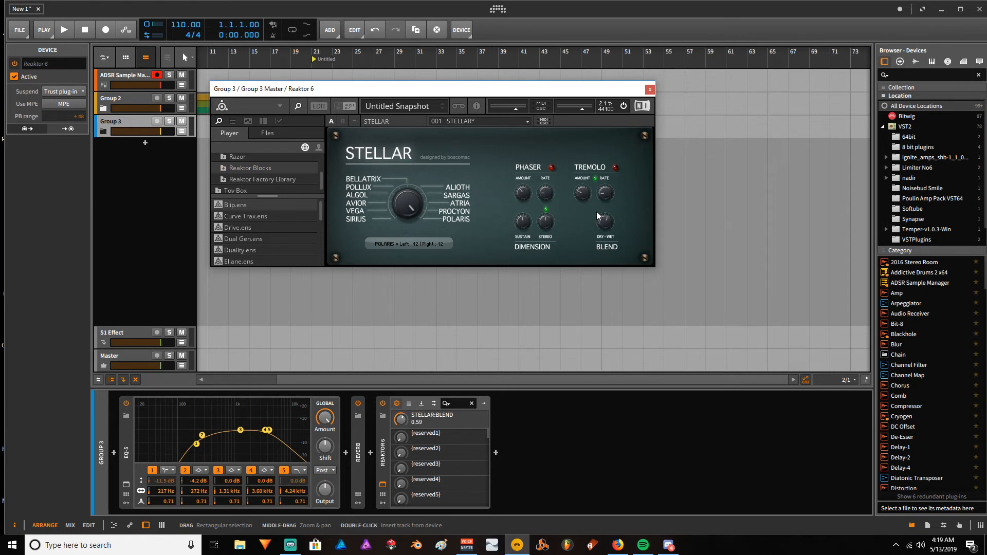
left_click_drag(483, 93, 694, 93)
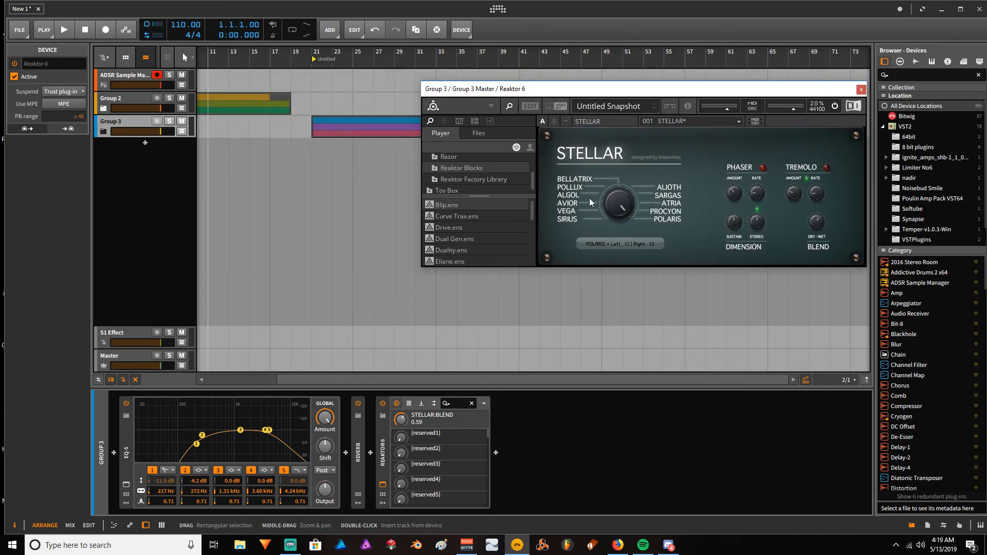
left_click_drag(618, 205, 607, 268)
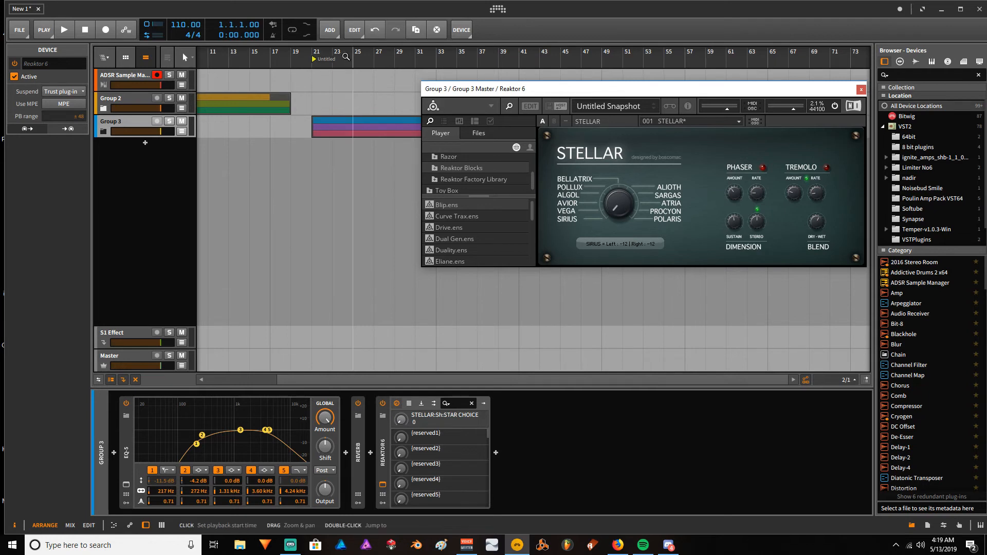
Play from bar 21 while setting Stellar's star choice to Avior and its blend to 0.70, and close the plug-in window
left_click(311, 52)
key("space")
key("space")
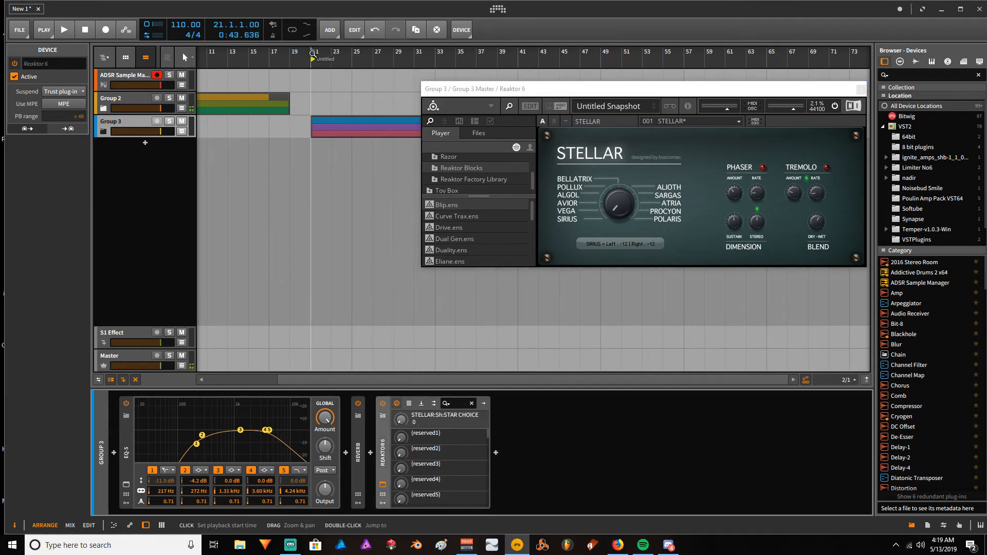
key("space")
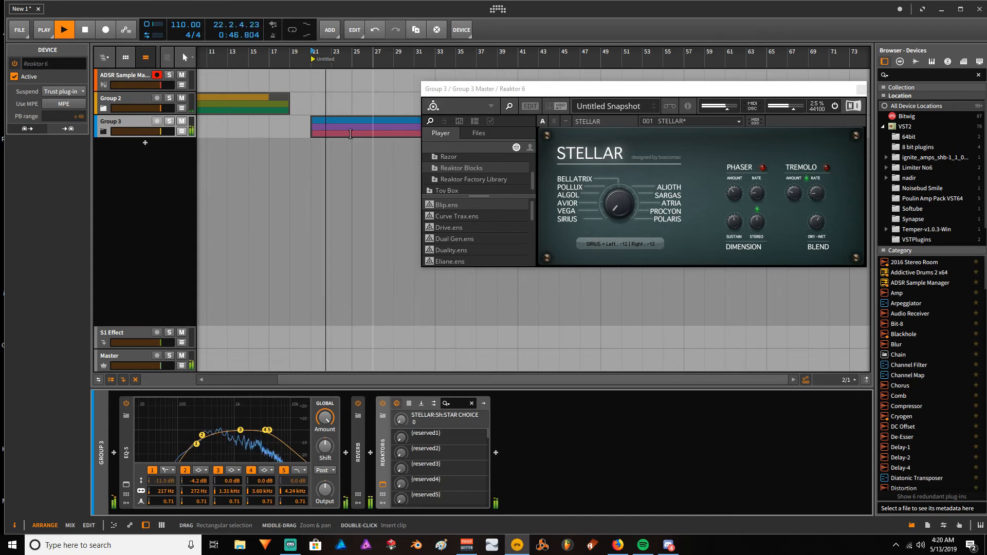
left_click_drag(622, 206, 621, 188)
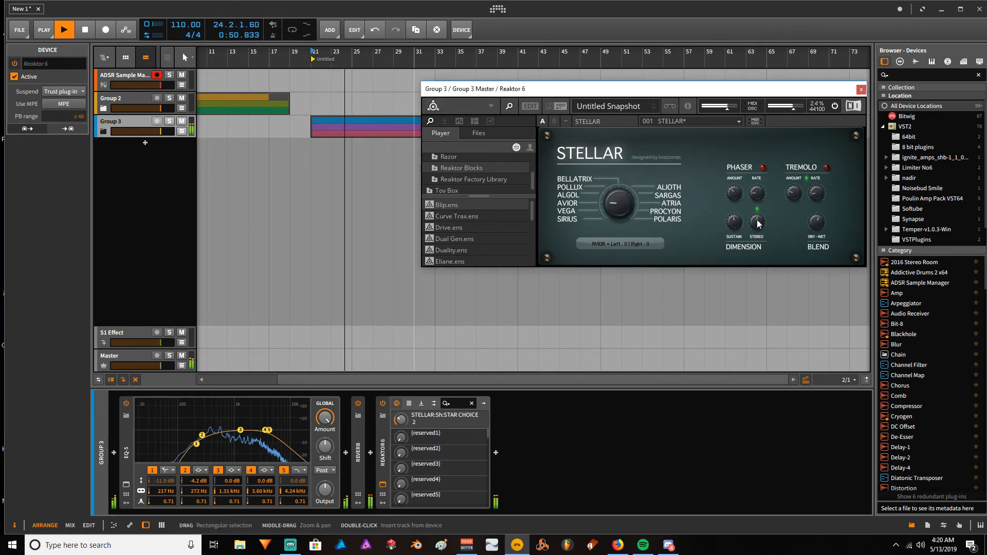
left_click_drag(816, 230, 807, 219)
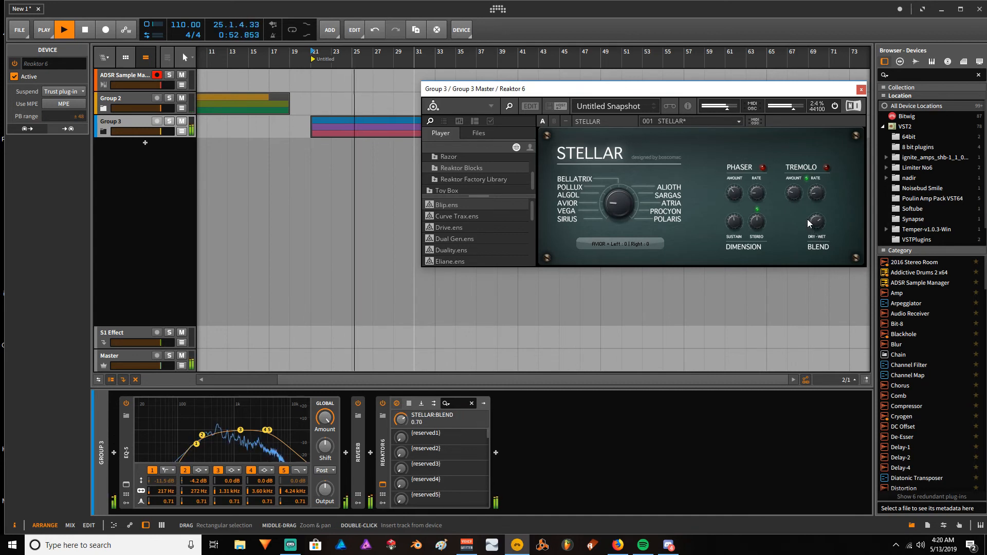
left_click(861, 90)
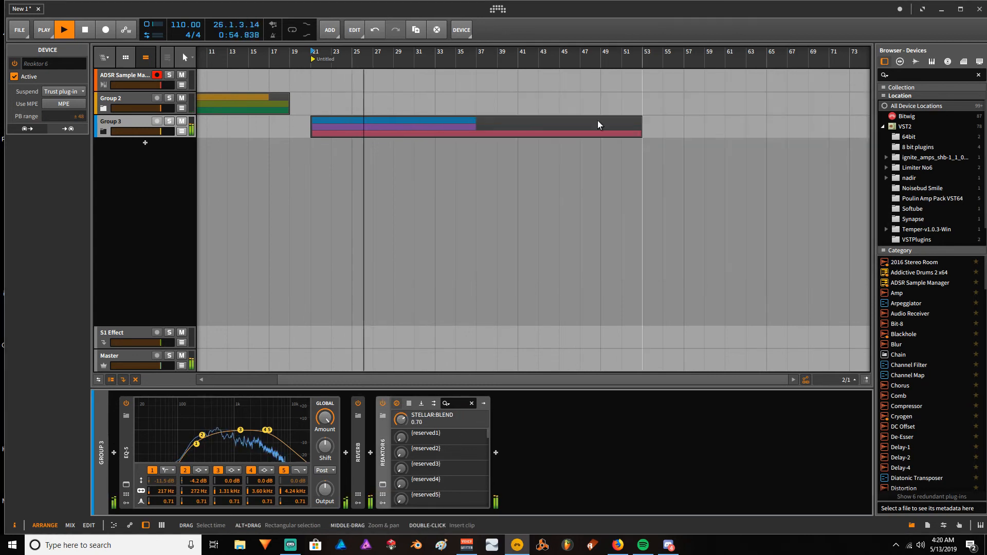
Delete the texture clip's portion beyond bar 37 in Group 3 and stop playback
scroll(473, 122, "up", 2)
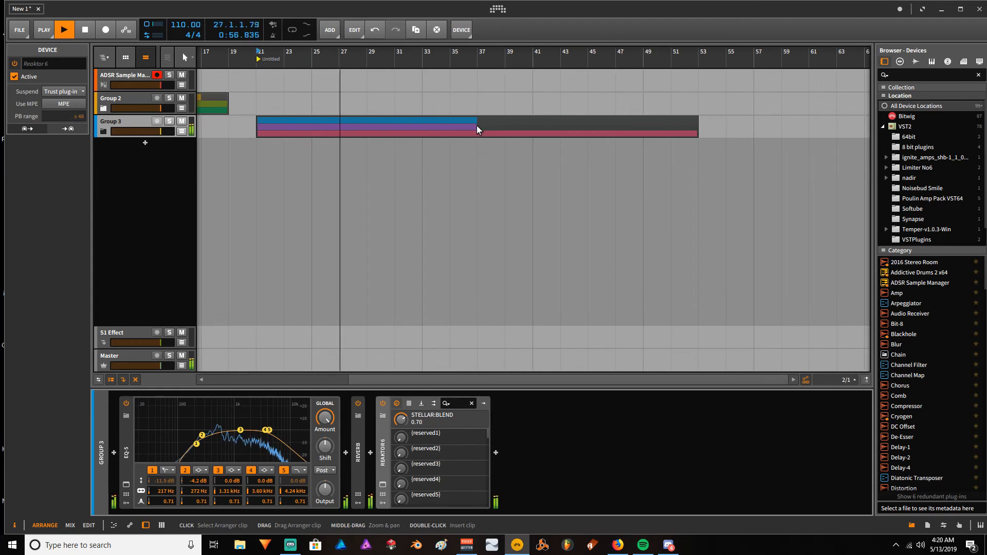
left_click_drag(496, 128, 569, 127)
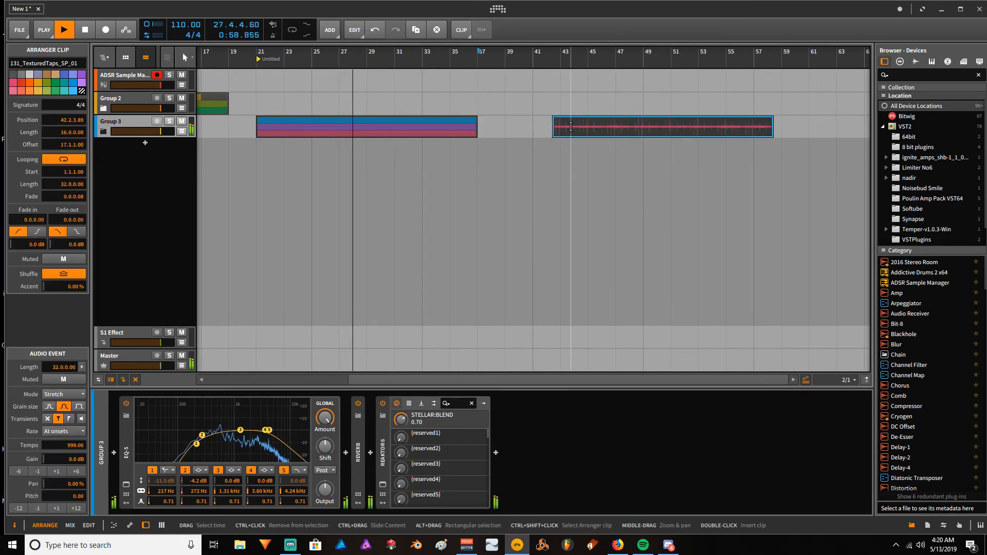
key("Delete")
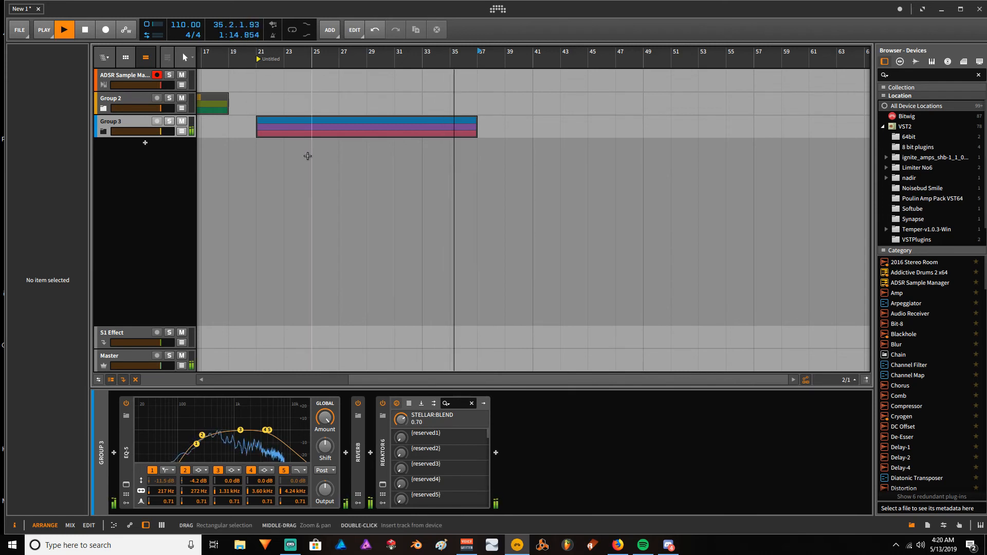
left_click(88, 29)
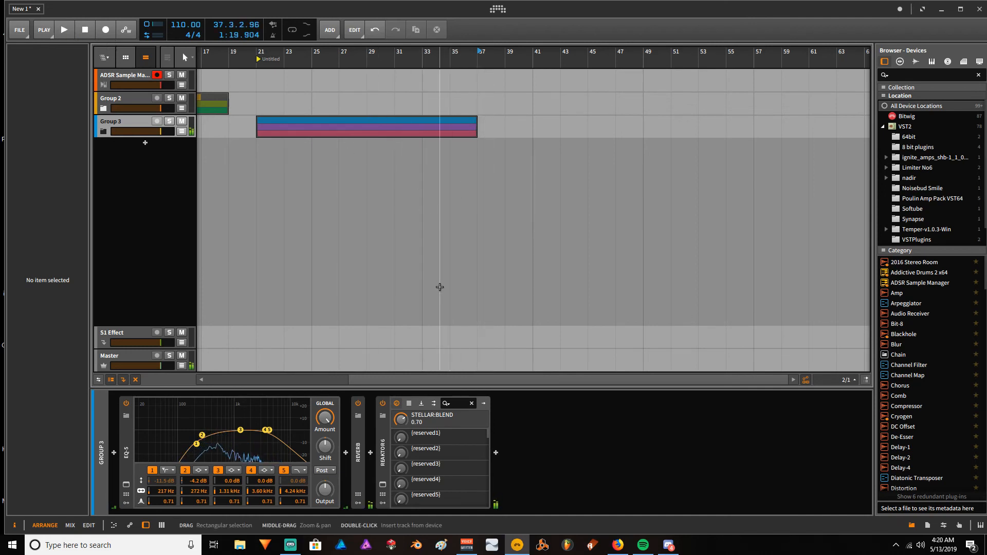
Expand Group 3 into its tonal, foley and texture tracks and select the tonal clip
scroll(311, 190, "down", 3)
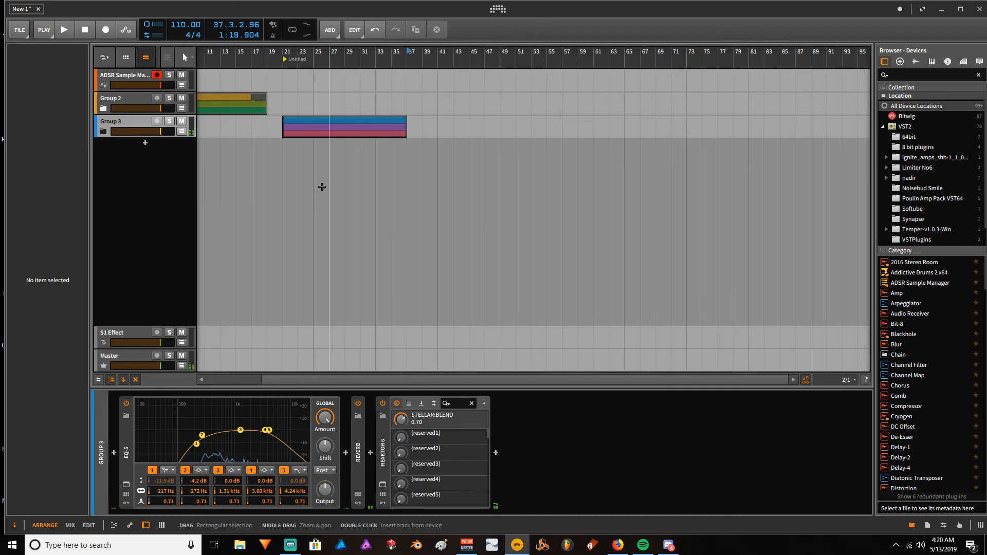
left_click(104, 132)
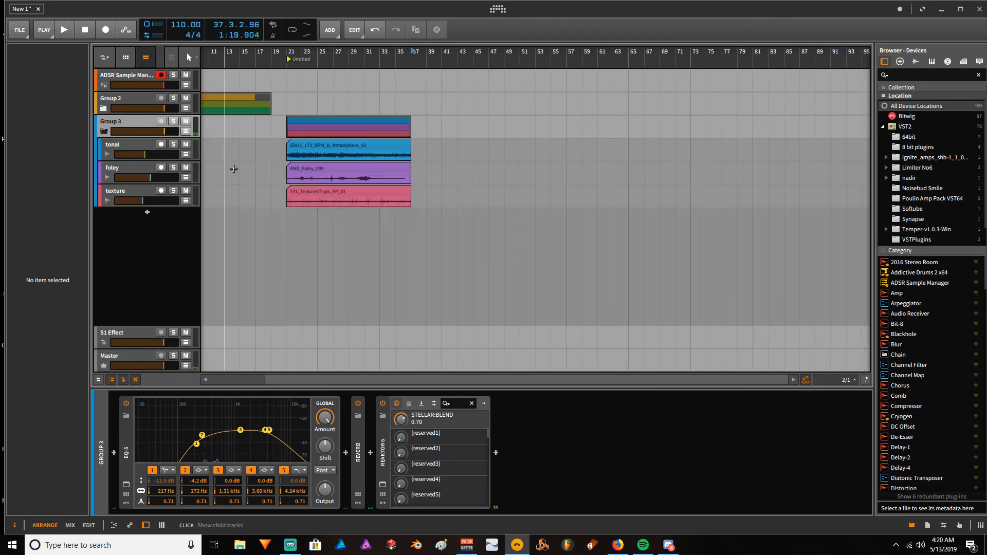
scroll(276, 181, "down", 1)
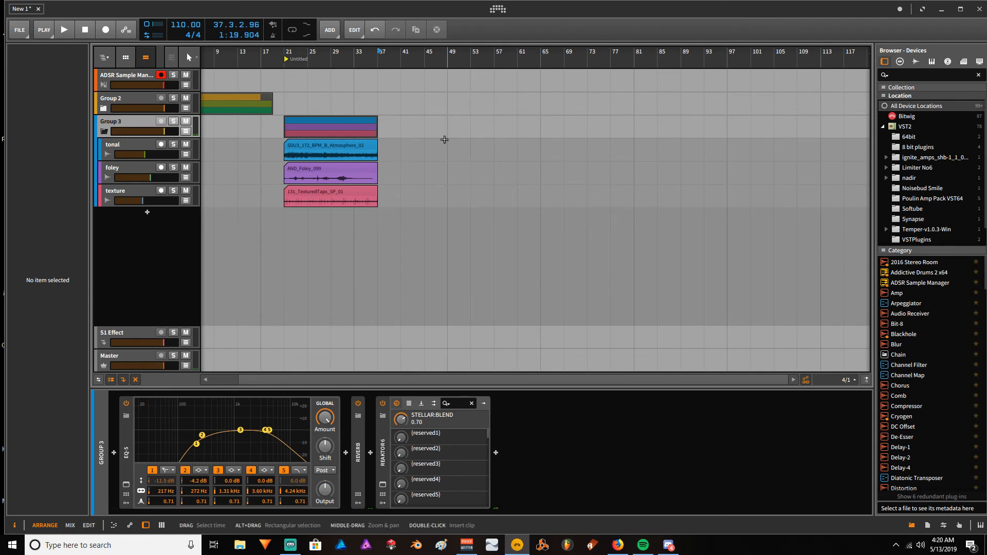
left_click(342, 149)
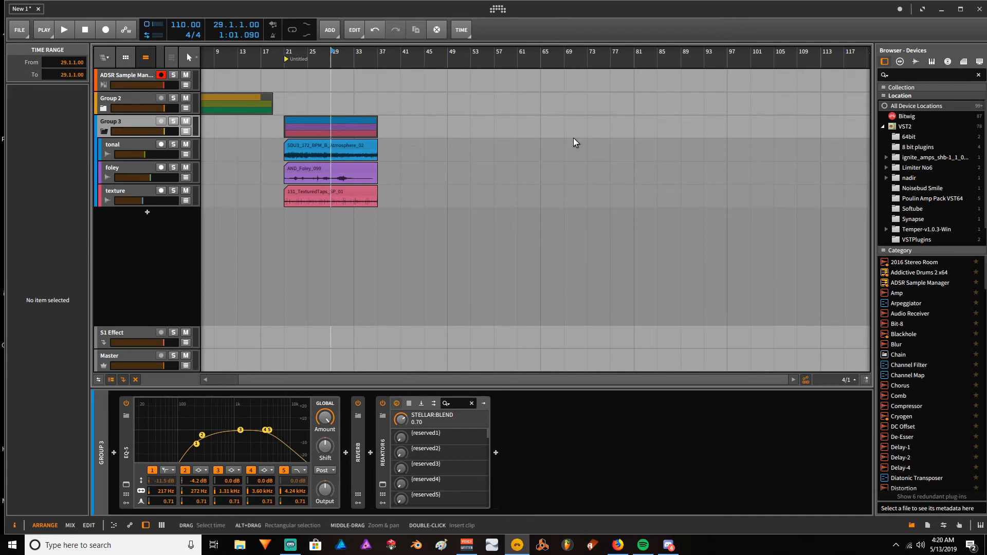
left_click(356, 141)
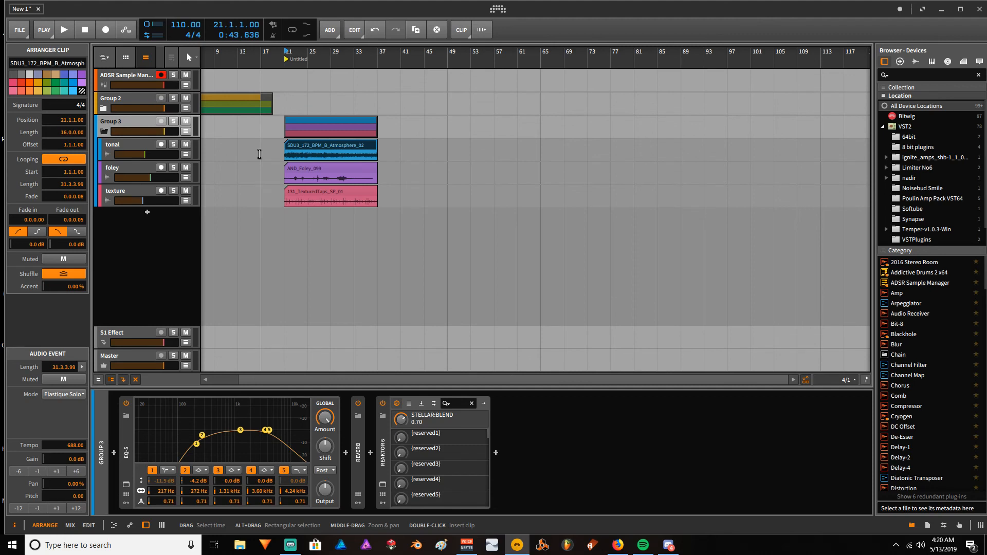
Select the Group 3 track and switch to Streamlabs OBS
left_click(130, 117)
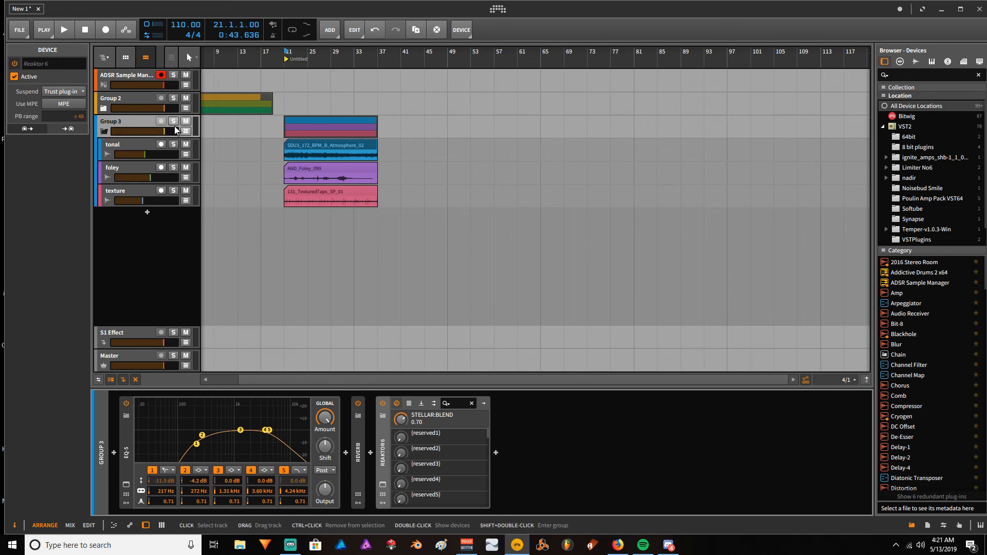
scroll(286, 154, "up", 3)
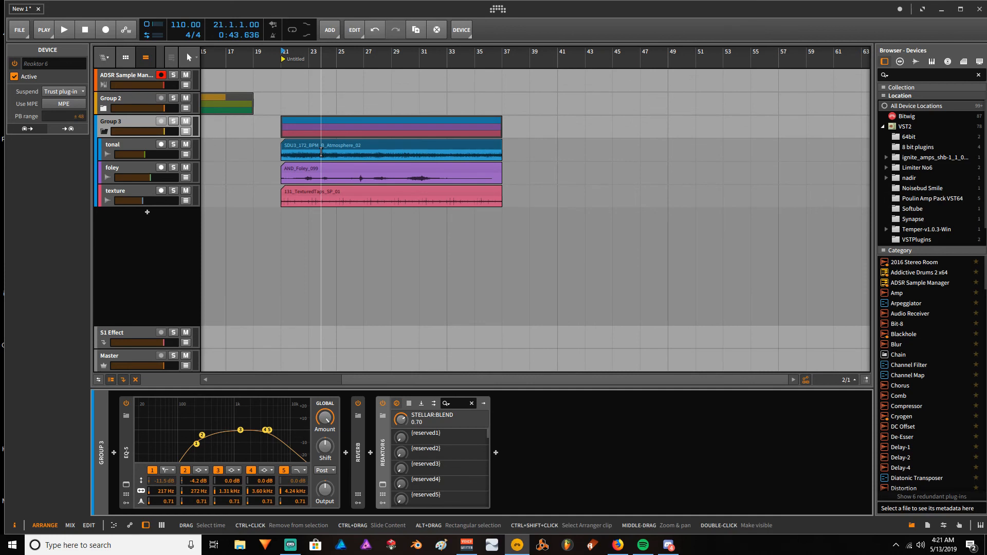
scroll(309, 136, "up", 1)
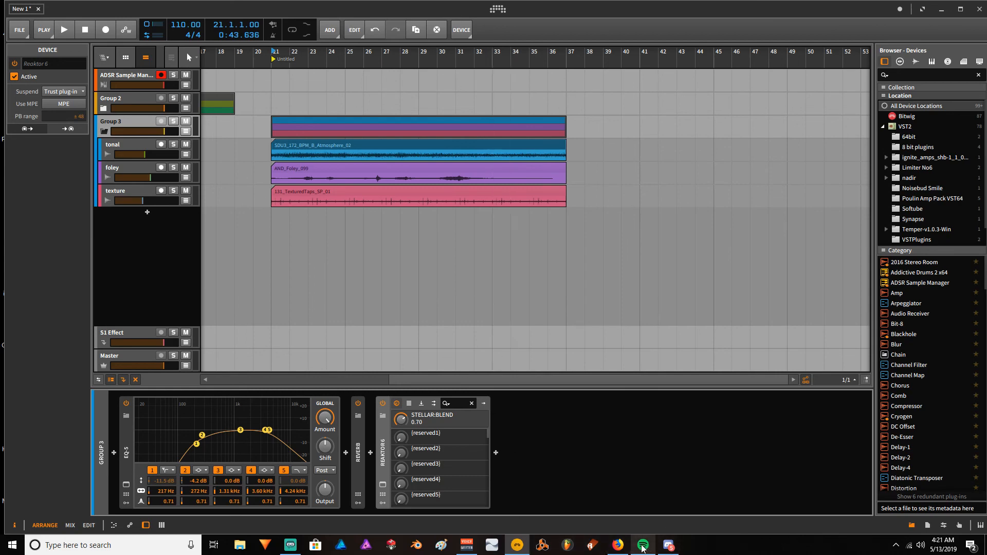
left_click(284, 547)
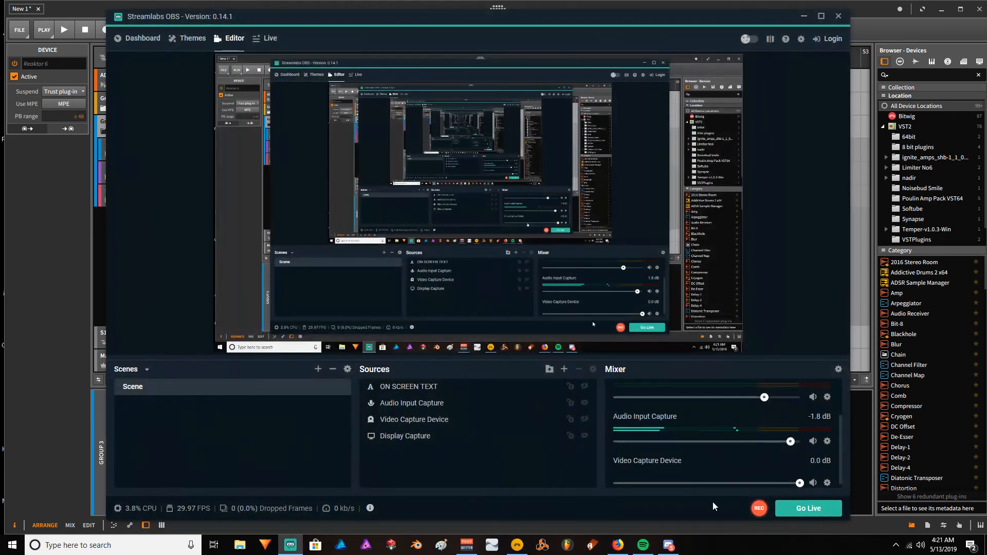